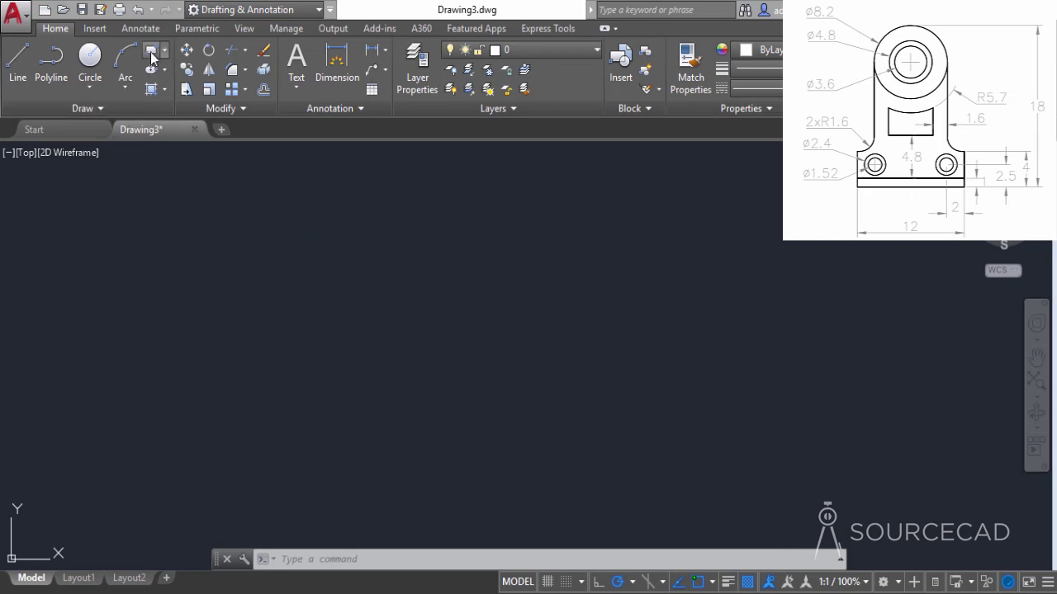
pyautogui.click(150, 49)
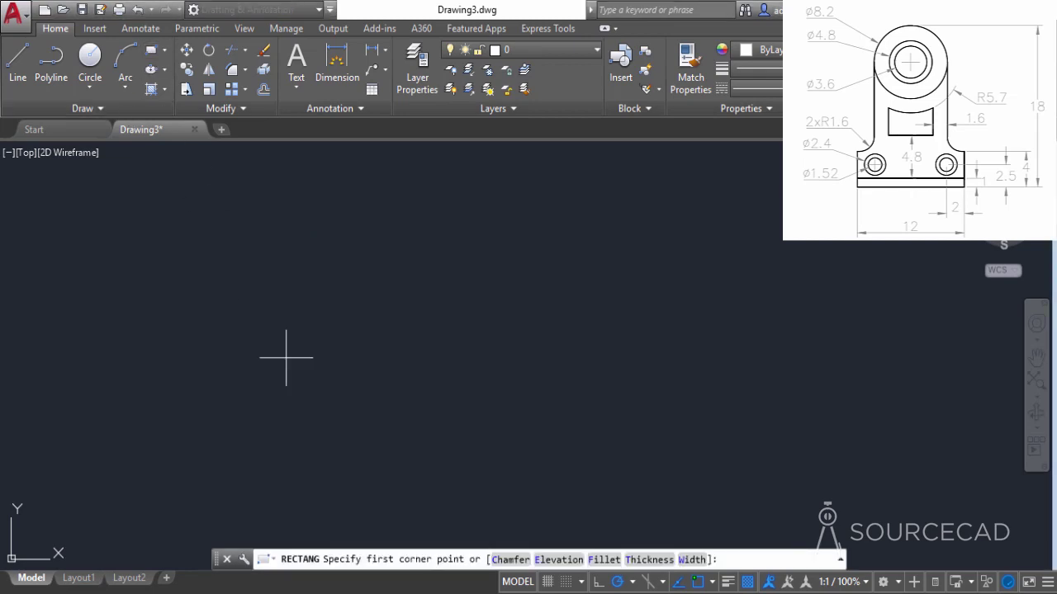
pyautogui.click(375, 409)
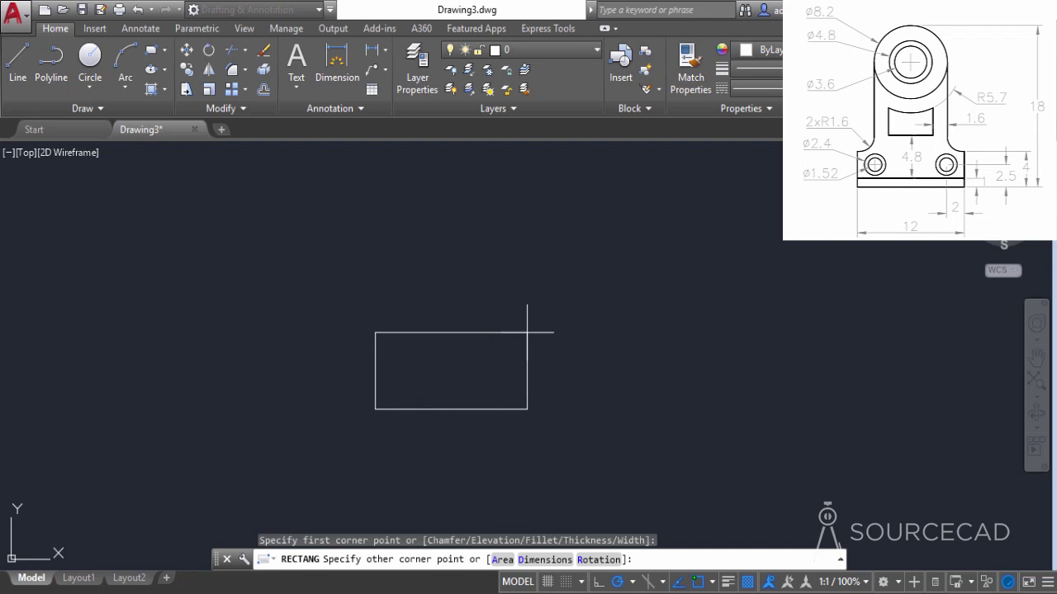
pyautogui.write('@12')
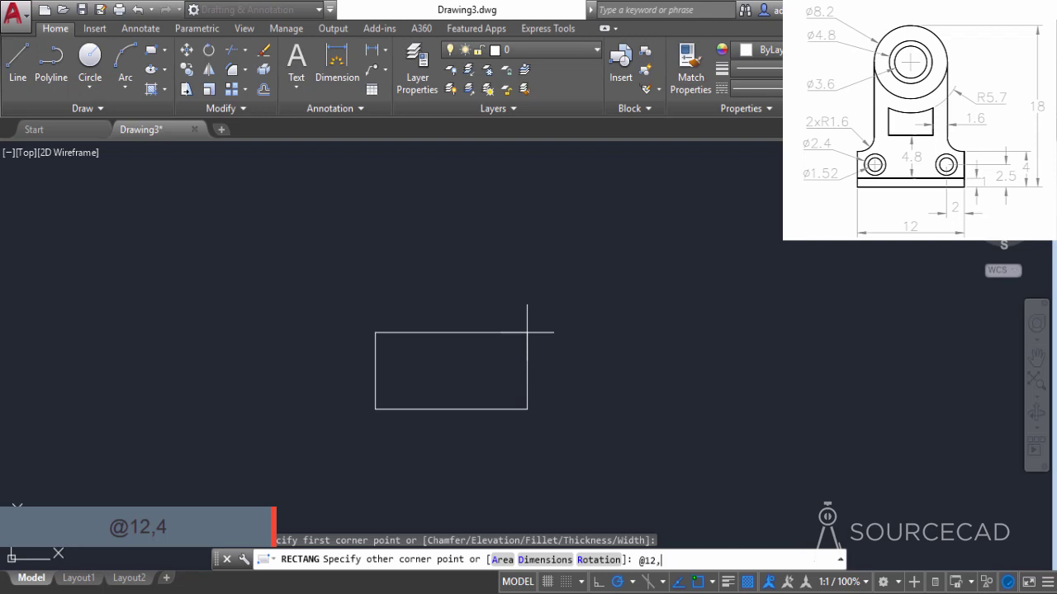
pyautogui.write(',4')
pyautogui.press('Return')
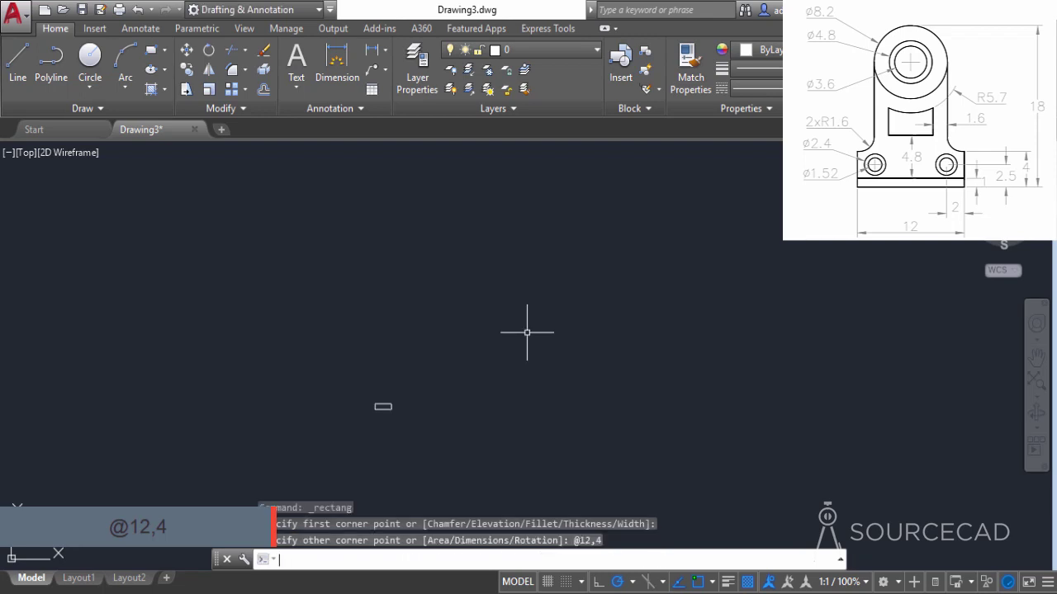
pyautogui.scroll(4, 380, 405)
pyautogui.moveTo(389, 388); pyautogui.dragTo(450, 404, button='middle')
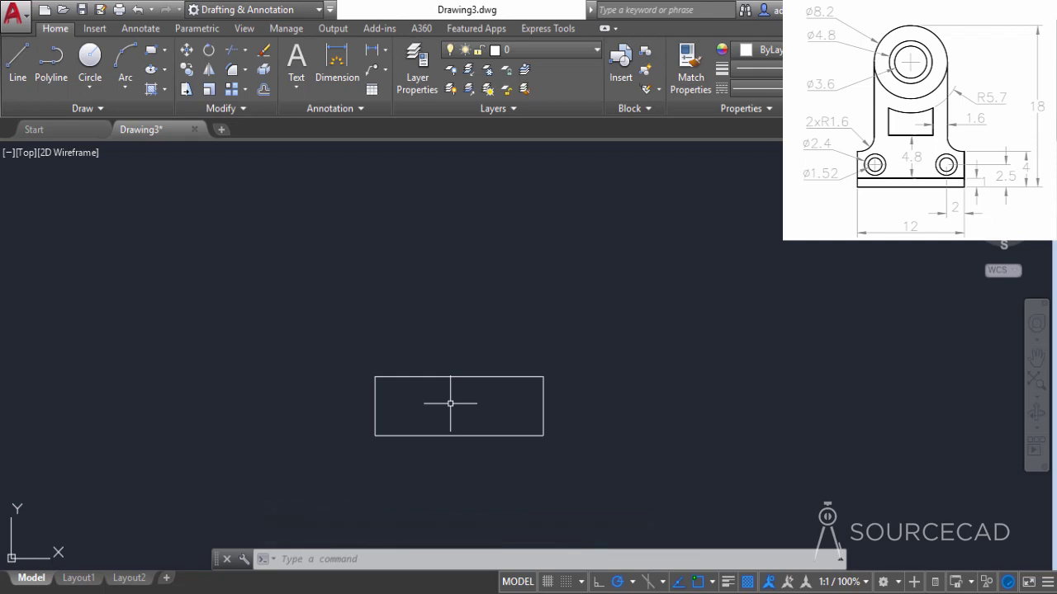
# Draw an 8.2 by 9.9 rectangle above the base plate for the upright
pyautogui.click(151, 52)
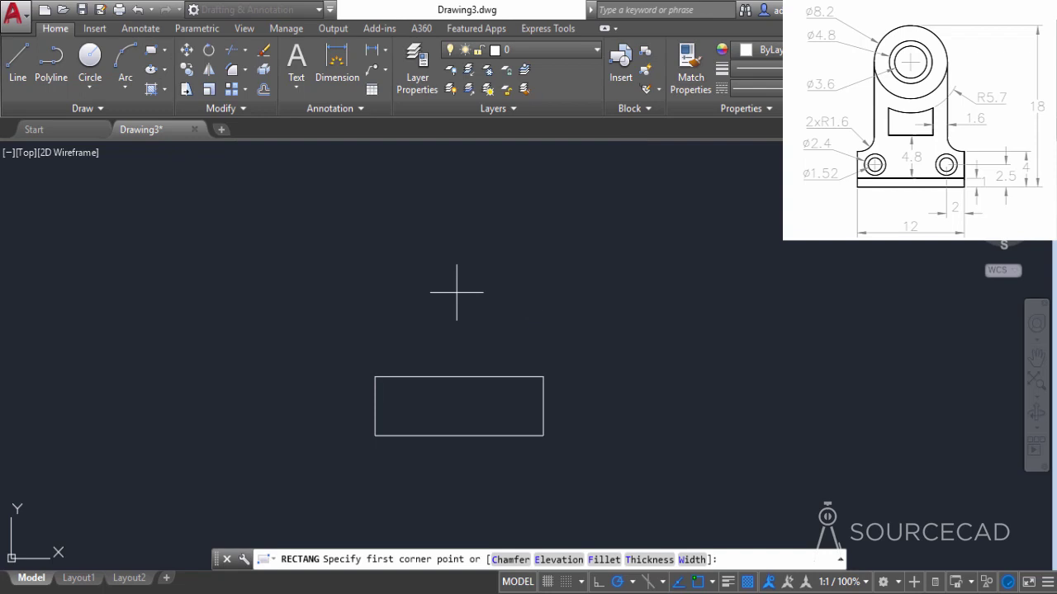
pyautogui.moveTo(494, 299); pyautogui.dragTo(416, 377, button='middle')
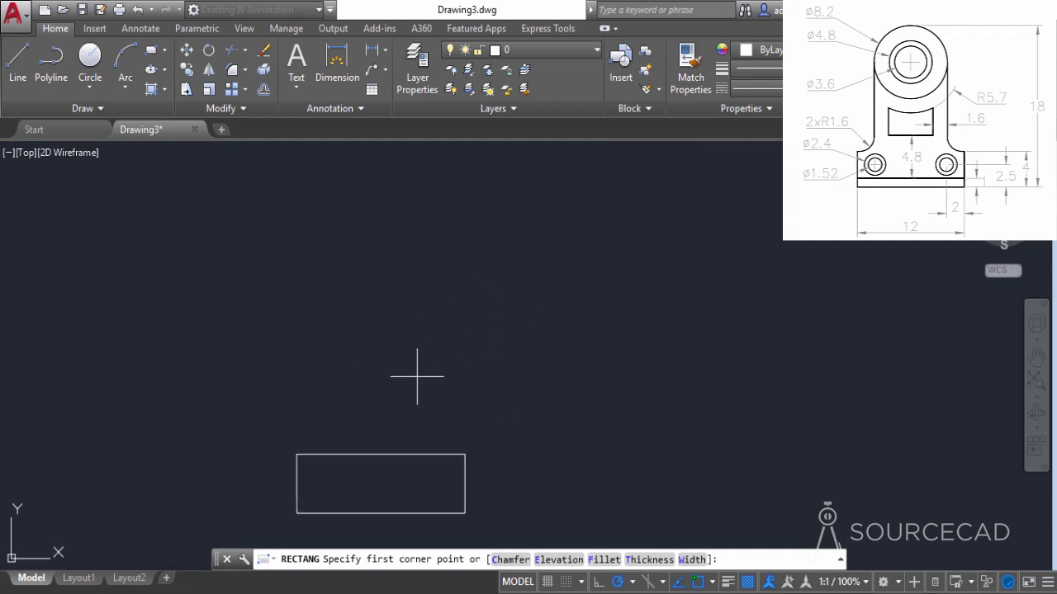
pyautogui.click(544, 422)
pyautogui.press('F8')
pyautogui.write('@')
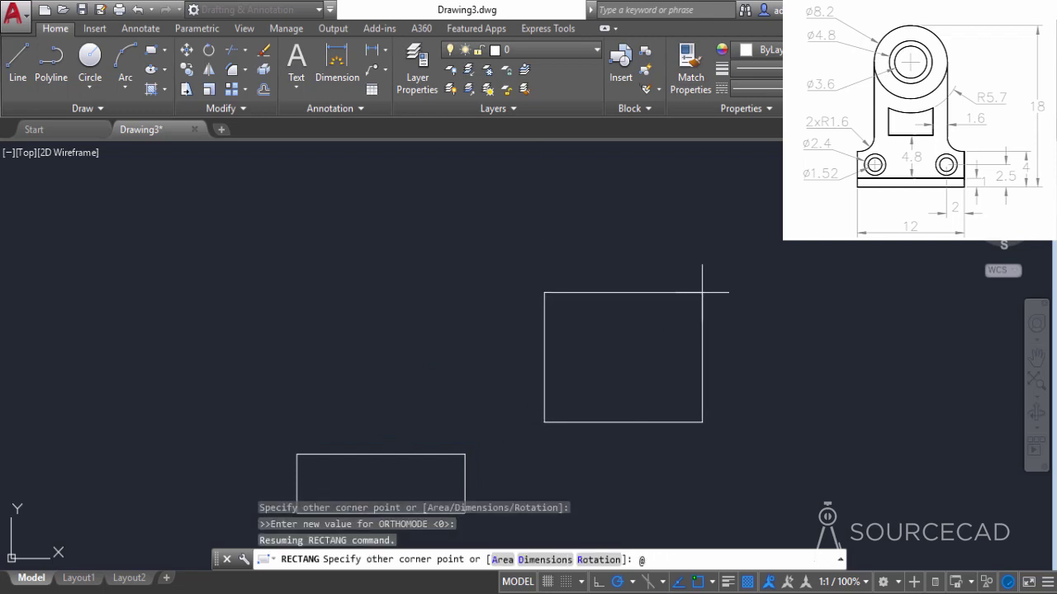
pyautogui.write('8.2,')
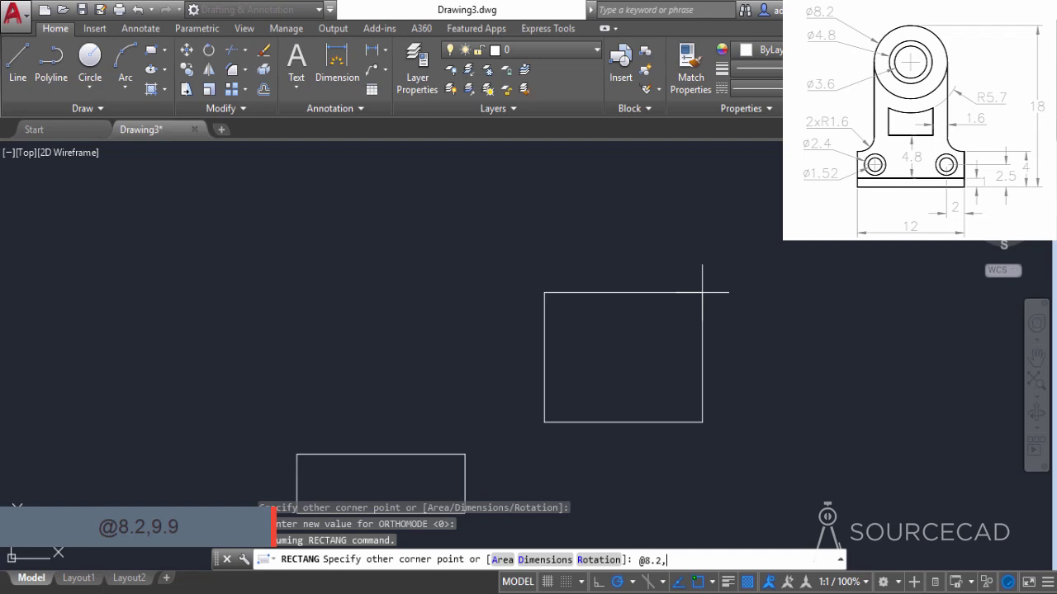
pyautogui.write('9.9')
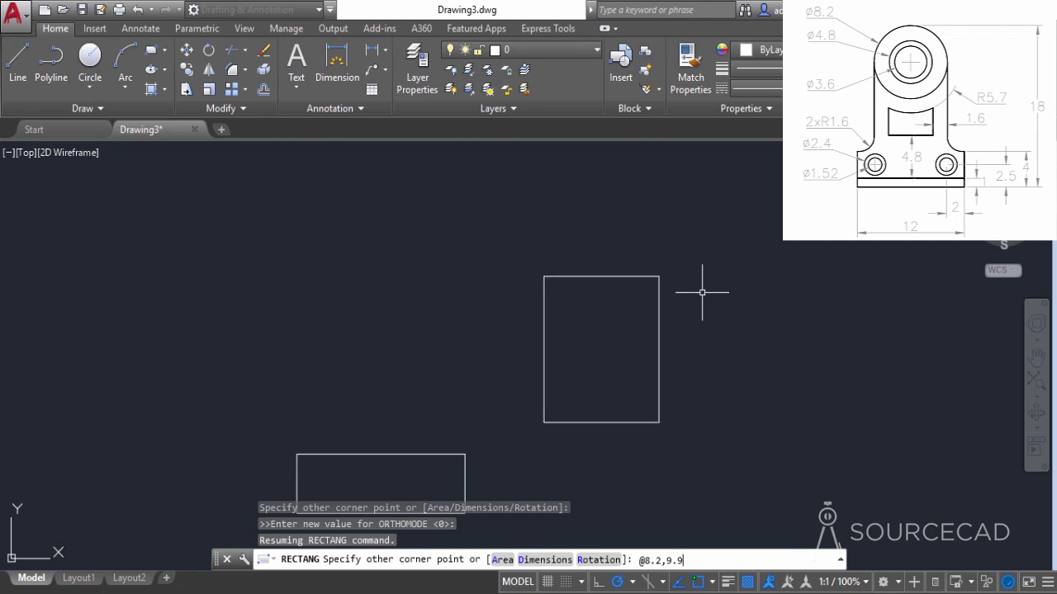
pyautogui.press('Return')
# Move the upright from its bottom-edge midpoint to the base plate's top-edge midpoint
pyautogui.click(688, 325)
pyautogui.click(590, 228)
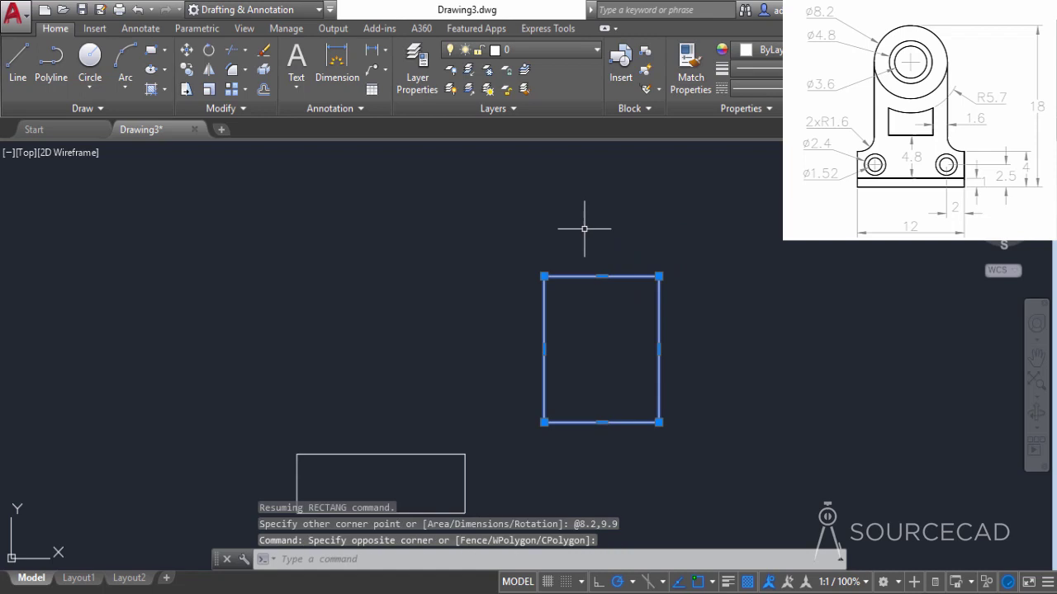
pyautogui.click(187, 50)
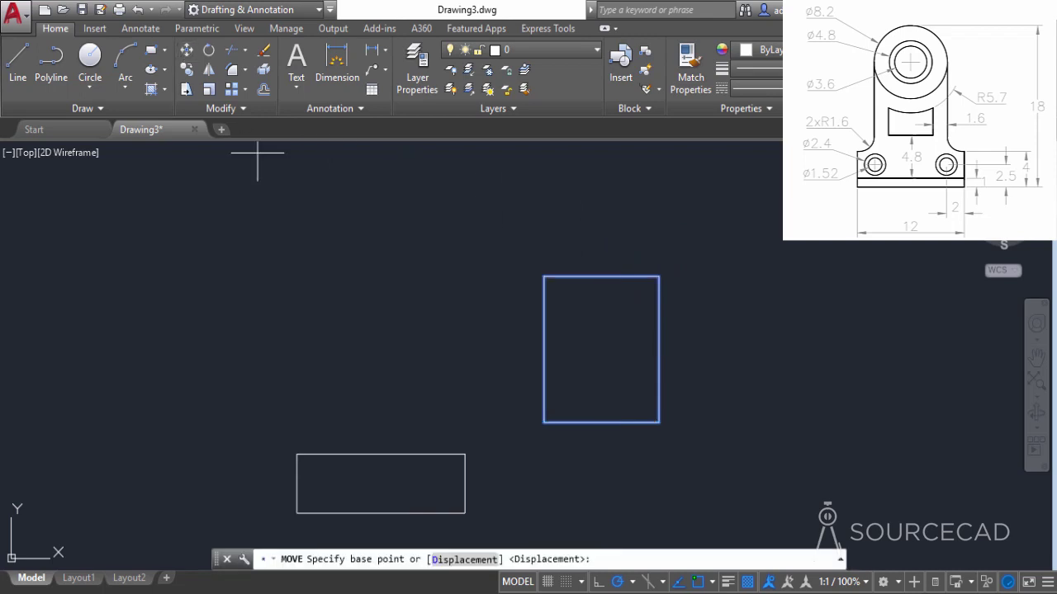
pyautogui.click(601, 423)
pyautogui.click(385, 436)
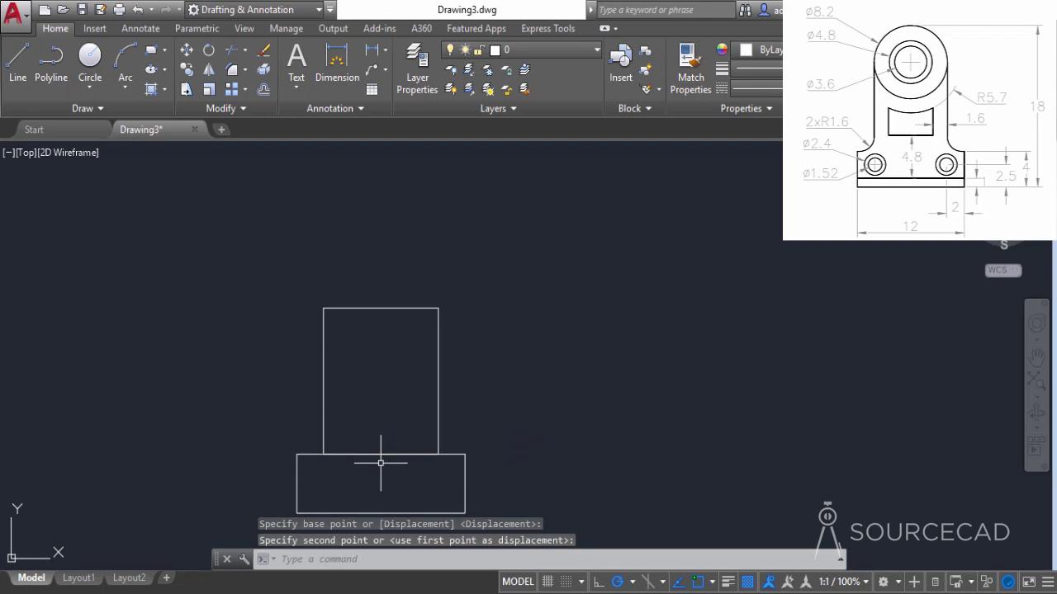
pyautogui.moveTo(415, 483); pyautogui.dragTo(522, 464, button='middle')
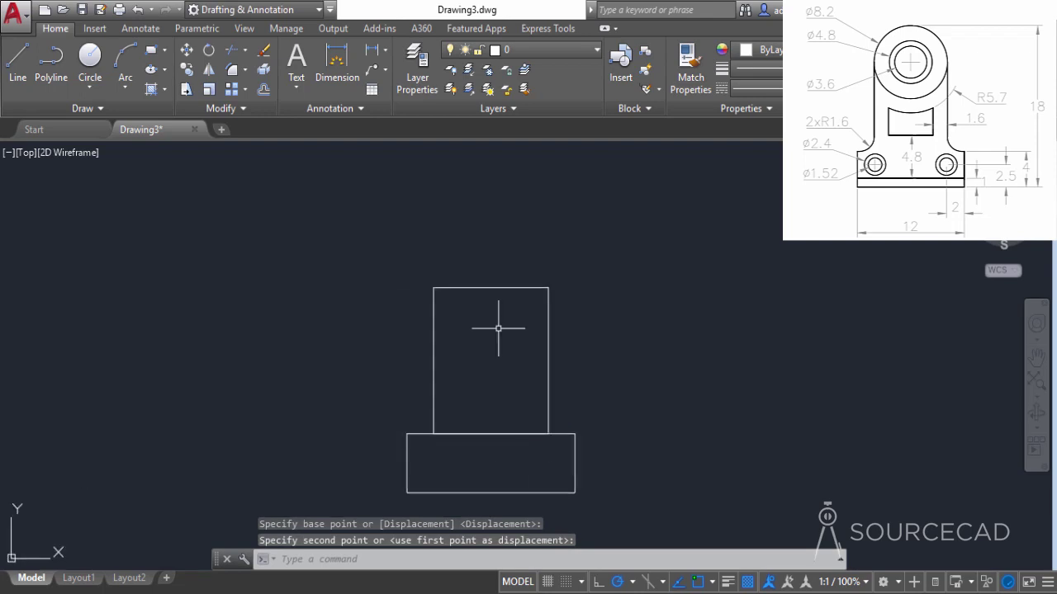
# Draw a circle matching the upright's width at its top-edge midpoint, plus a concentric radius-2.4 circle
pyautogui.click(90, 58)
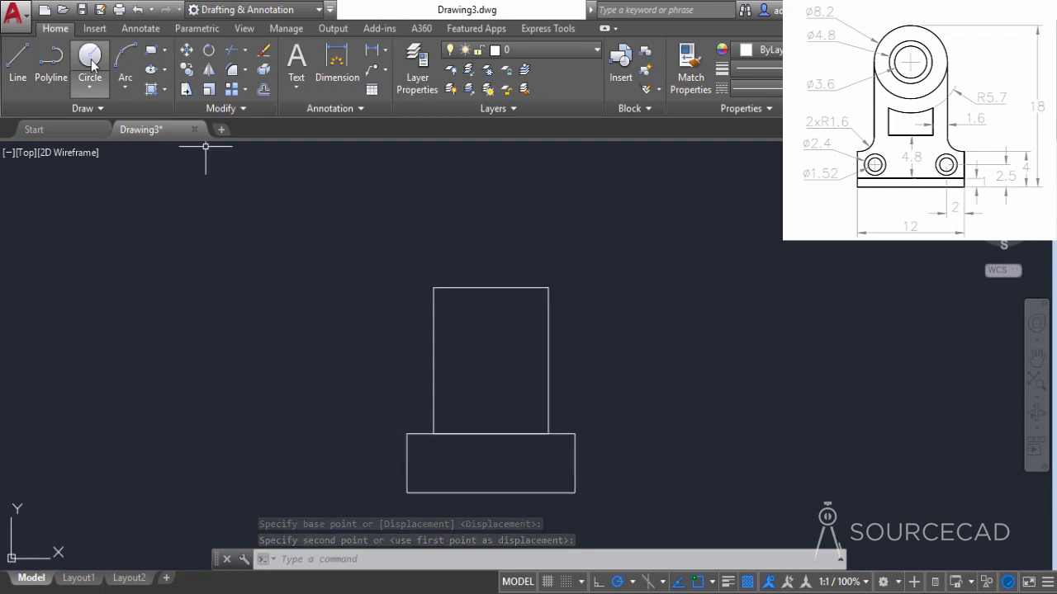
pyautogui.click(491, 287)
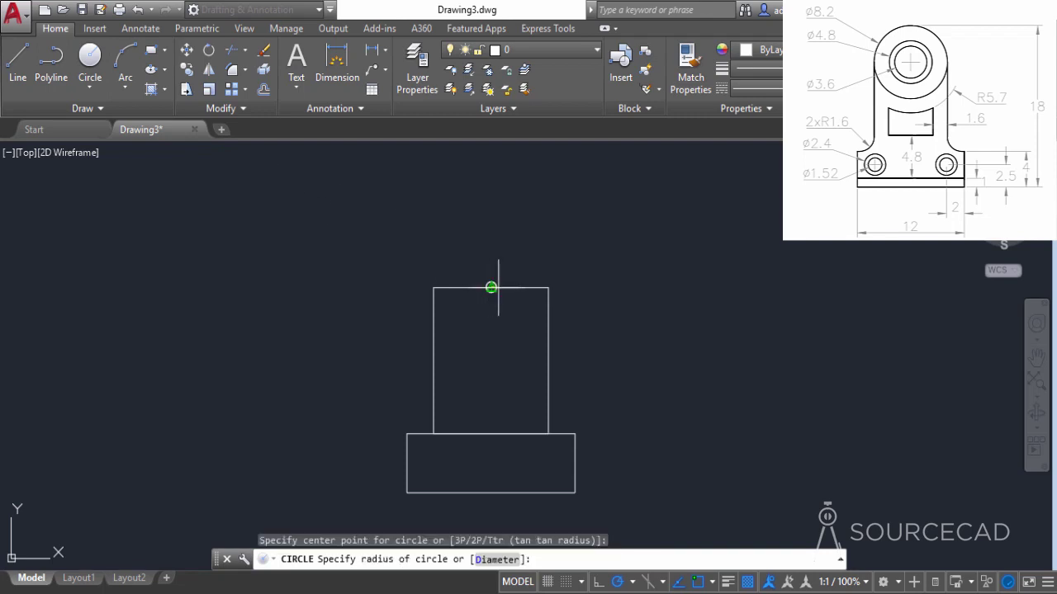
pyautogui.click(548, 287)
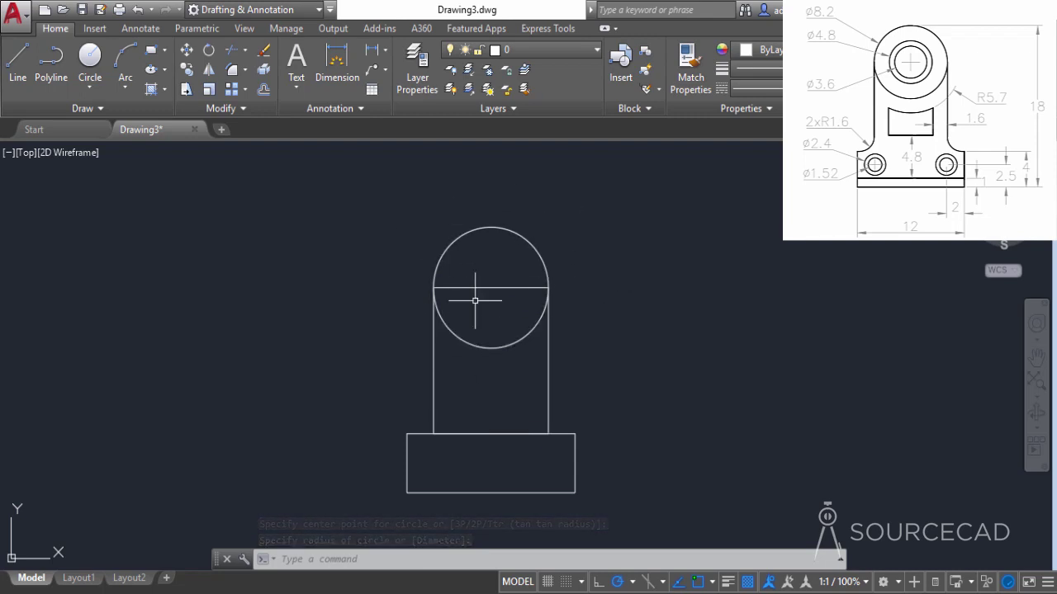
pyautogui.click(90, 58)
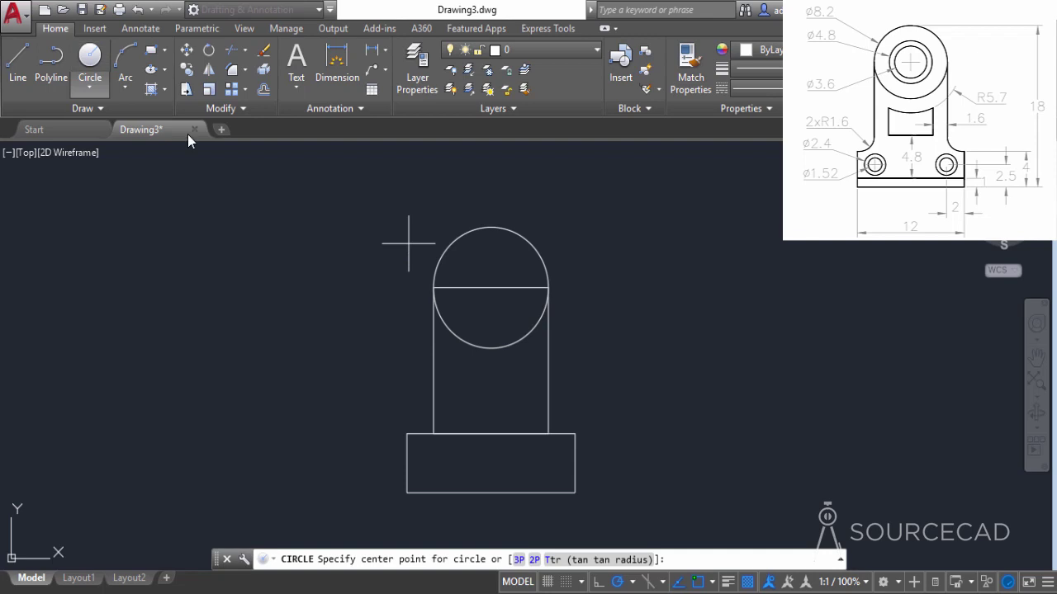
pyautogui.click(490, 287)
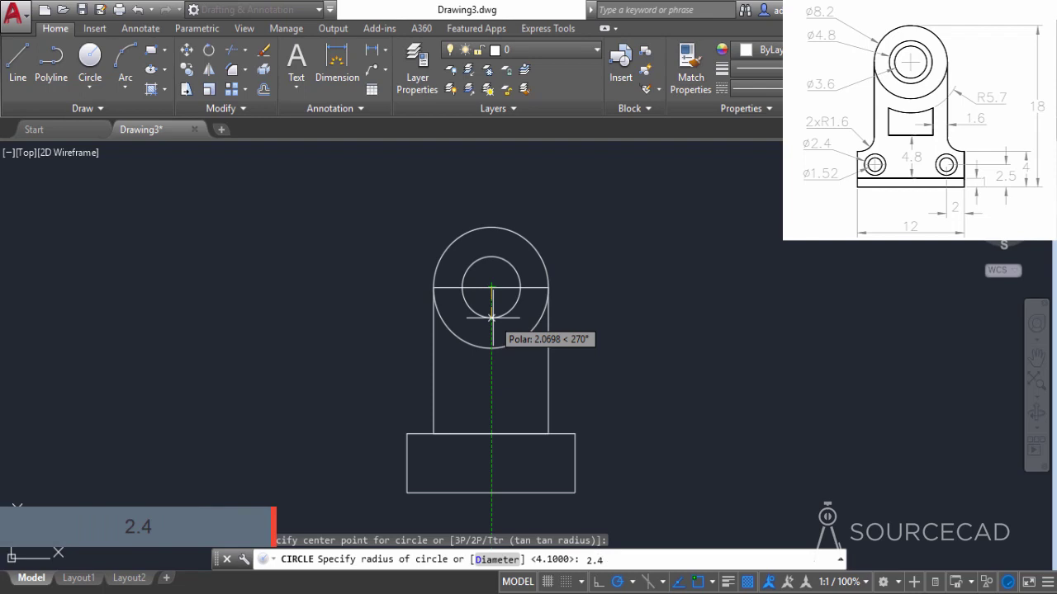
pyautogui.press('Return')
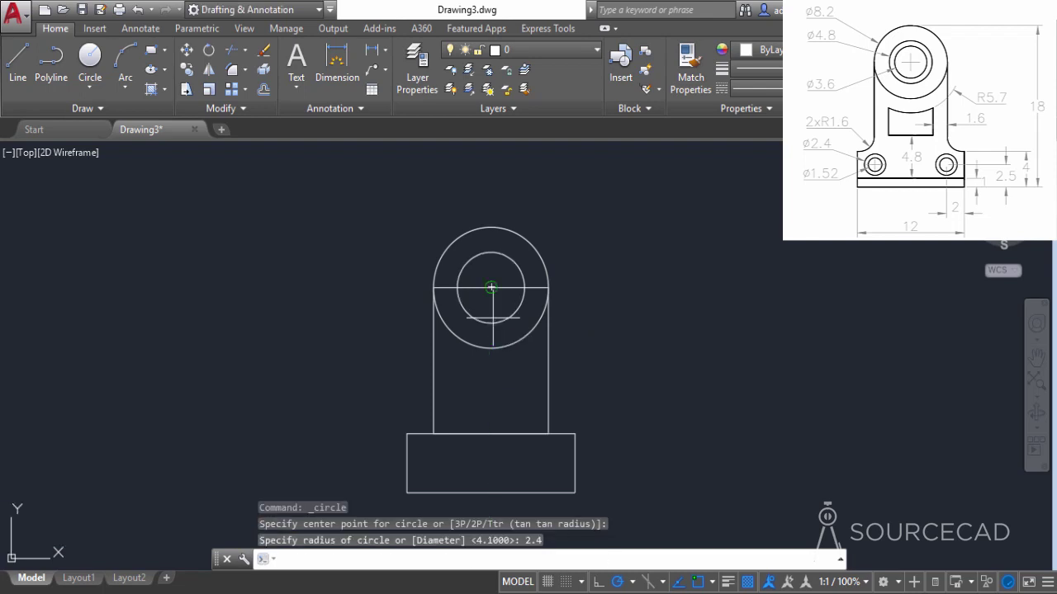
# Add a third concentric circle of diameter 3.6 at the same centre
pyautogui.press('Return')
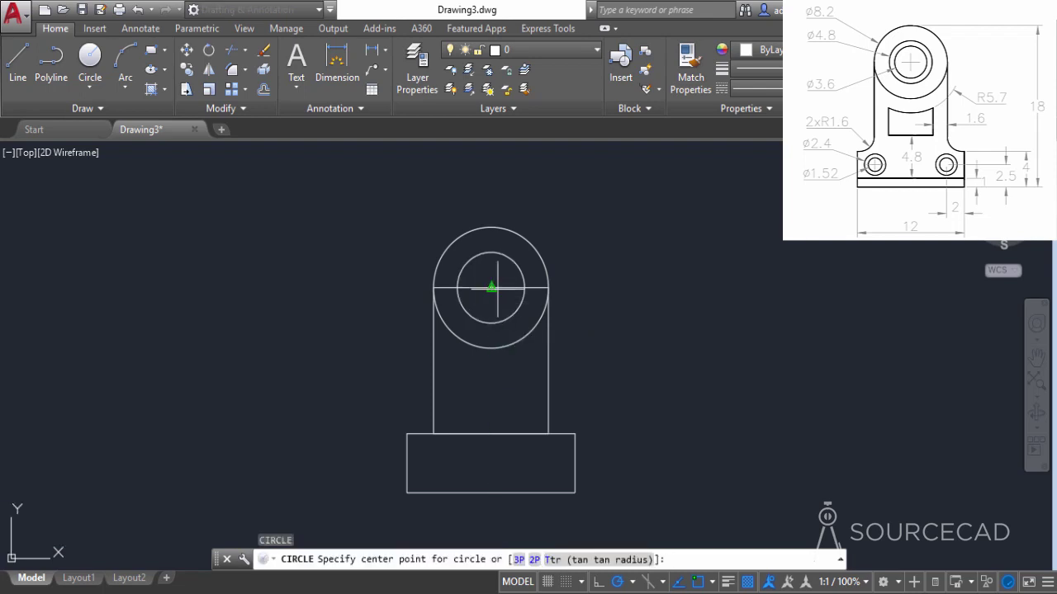
pyautogui.click(490, 288)
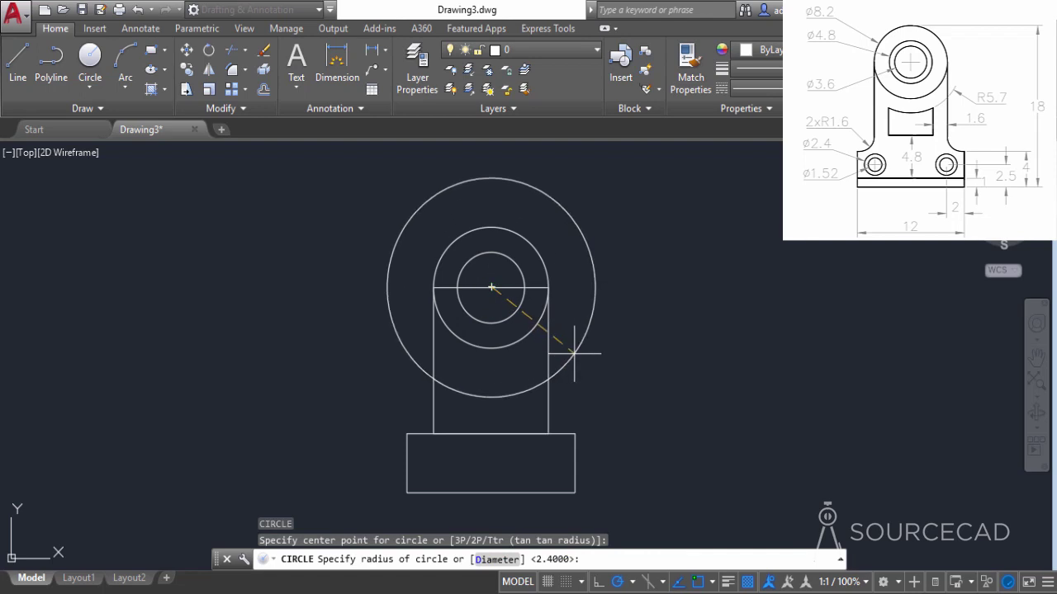
pyautogui.click(493, 560)
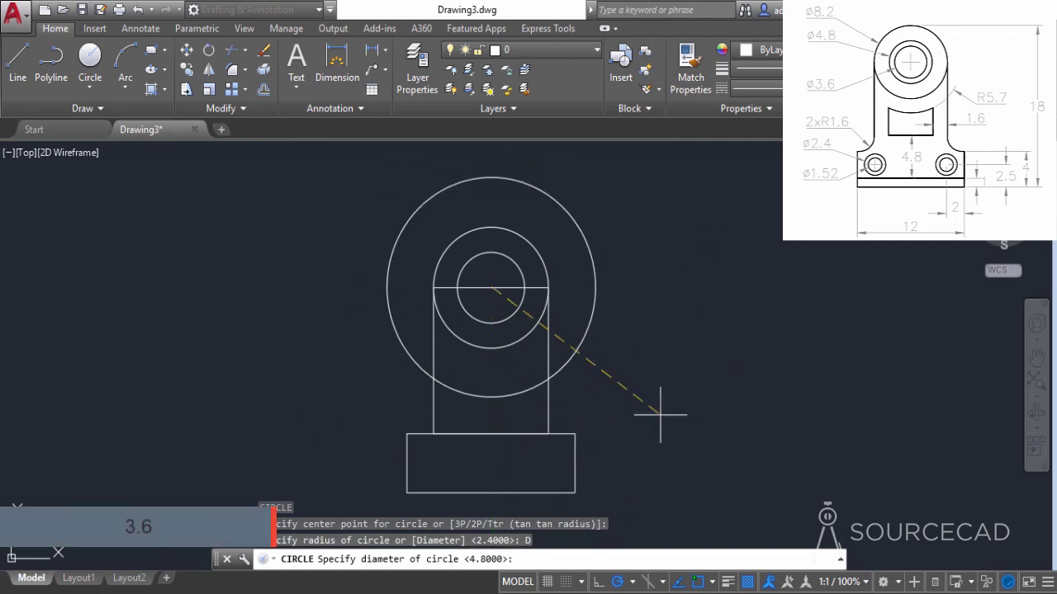
pyautogui.write('3.6')
pyautogui.press('Return')
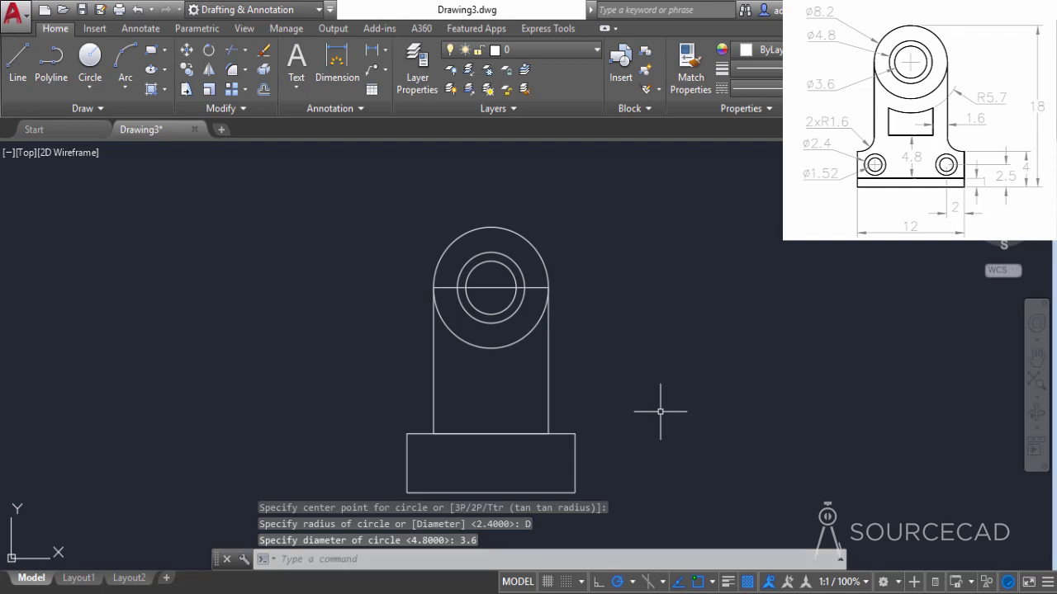
pyautogui.moveTo(661, 416); pyautogui.dragTo(673, 373, button='middle')
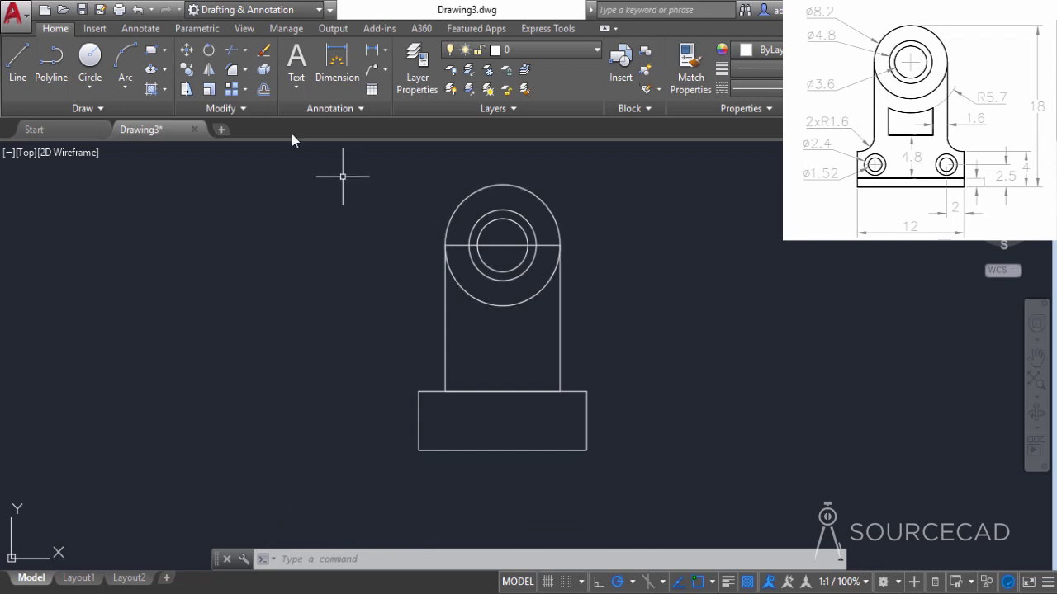
# Trim the base plate's top edge between the upright's sides
pyautogui.click(235, 55)
pyautogui.press('Return')
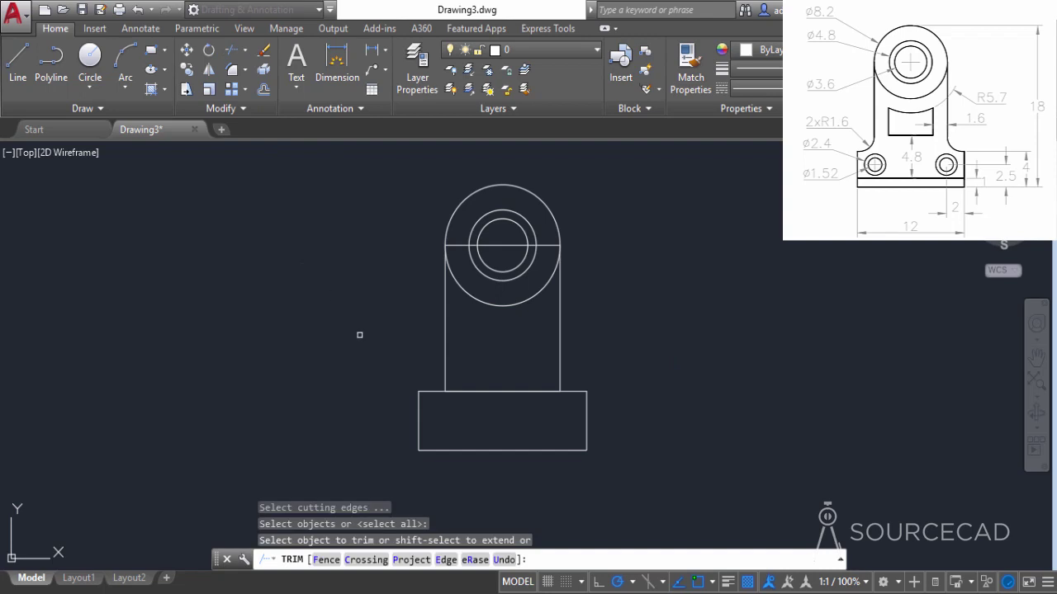
pyautogui.click(478, 391)
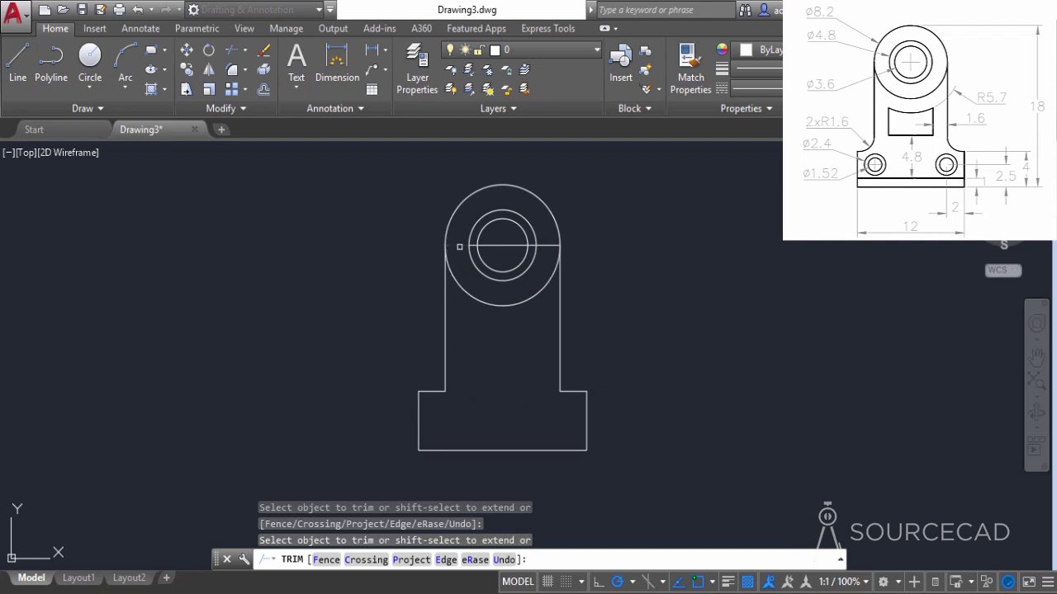
pyautogui.rightClick(616, 230)
pyautogui.click(627, 241)
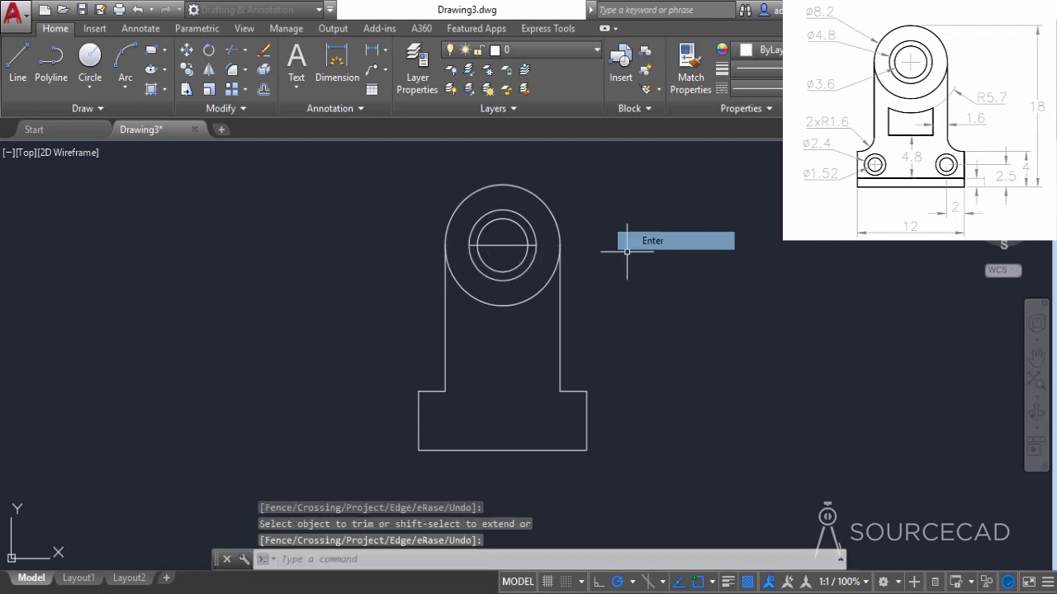
# Delete the horizontal line inside the circles and explode the base outline into lines
pyautogui.click(503, 244)
pyautogui.rightClick(608, 239)
pyautogui.click(647, 296)
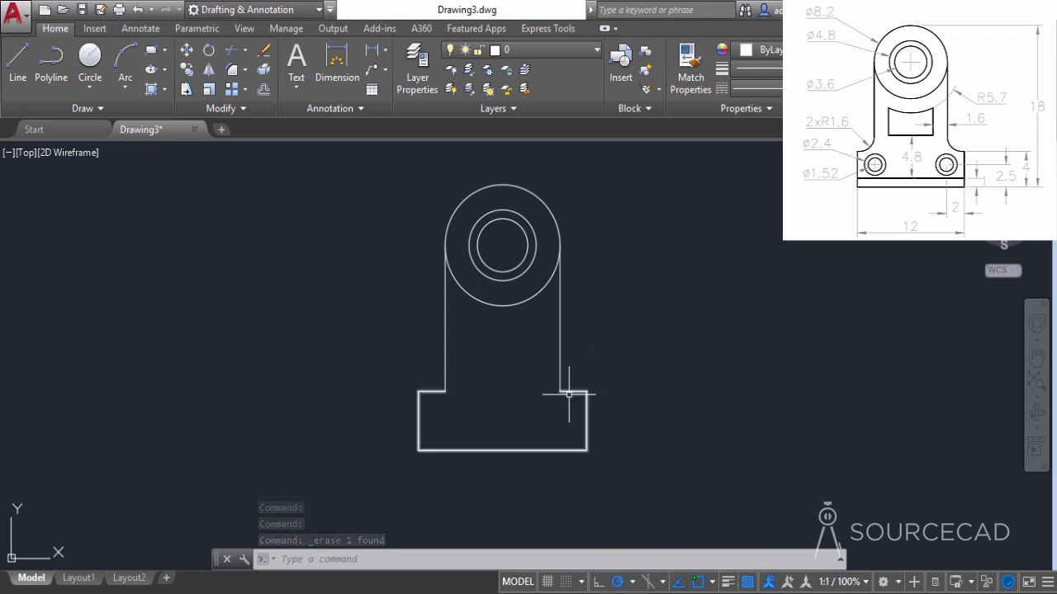
pyautogui.click(557, 450)
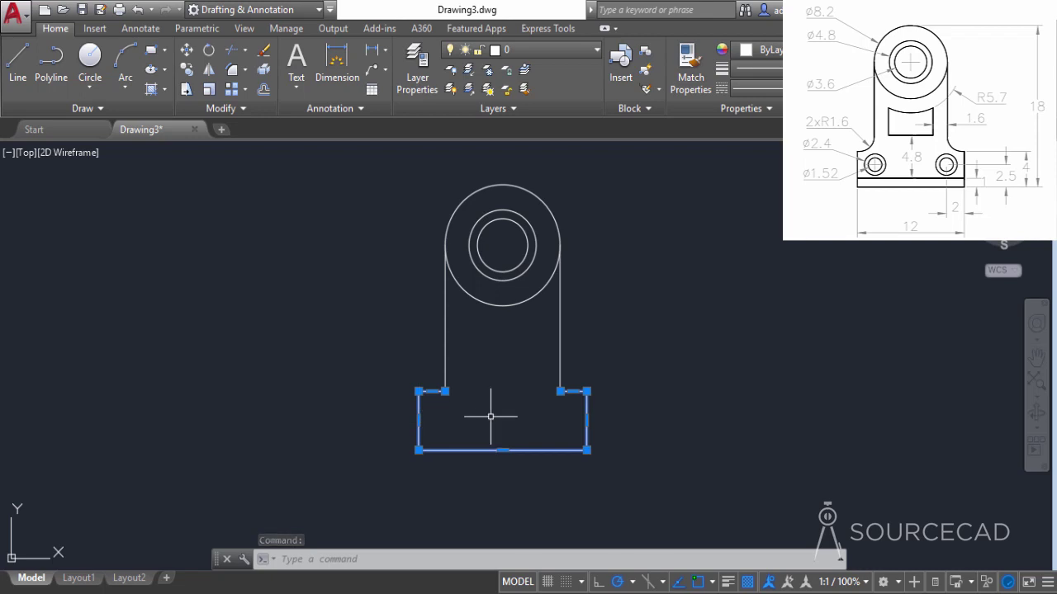
pyautogui.click(264, 71)
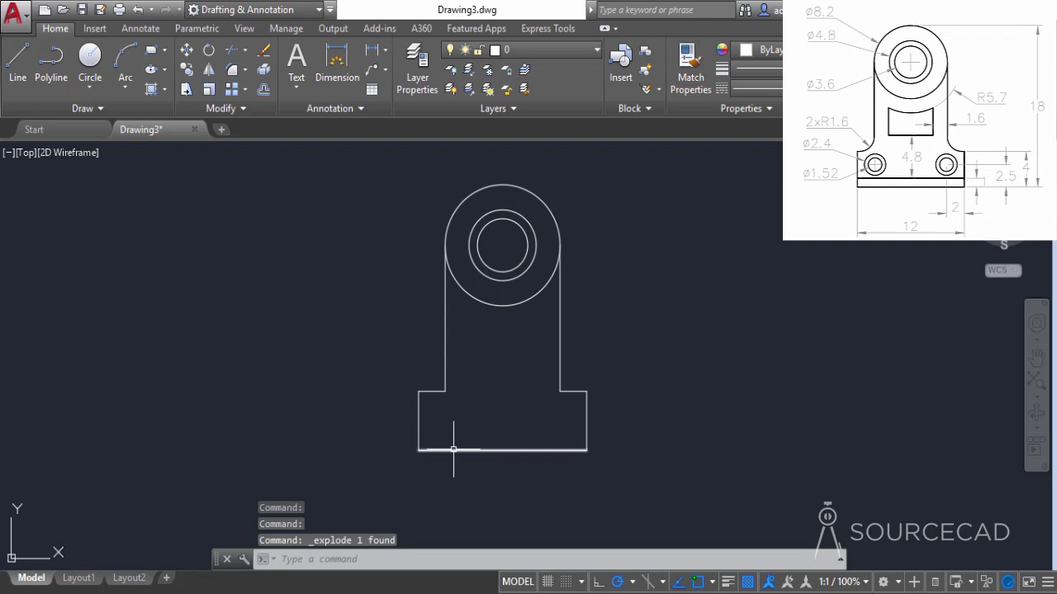
# Offset the base's bottom edge upward by 1
pyautogui.click(263, 89)
pyautogui.write('1')
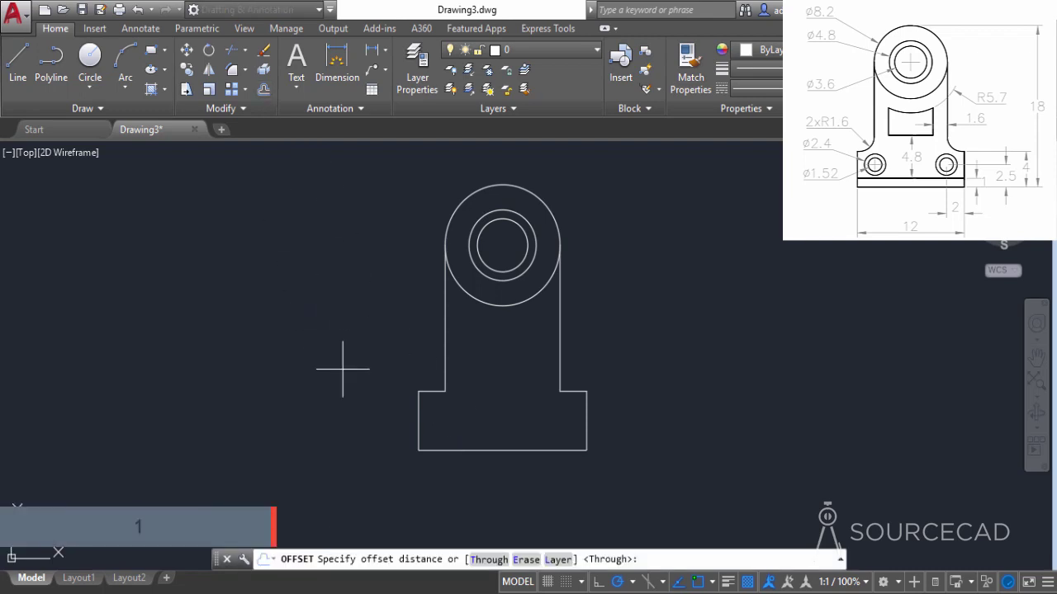
pyautogui.press('Return')
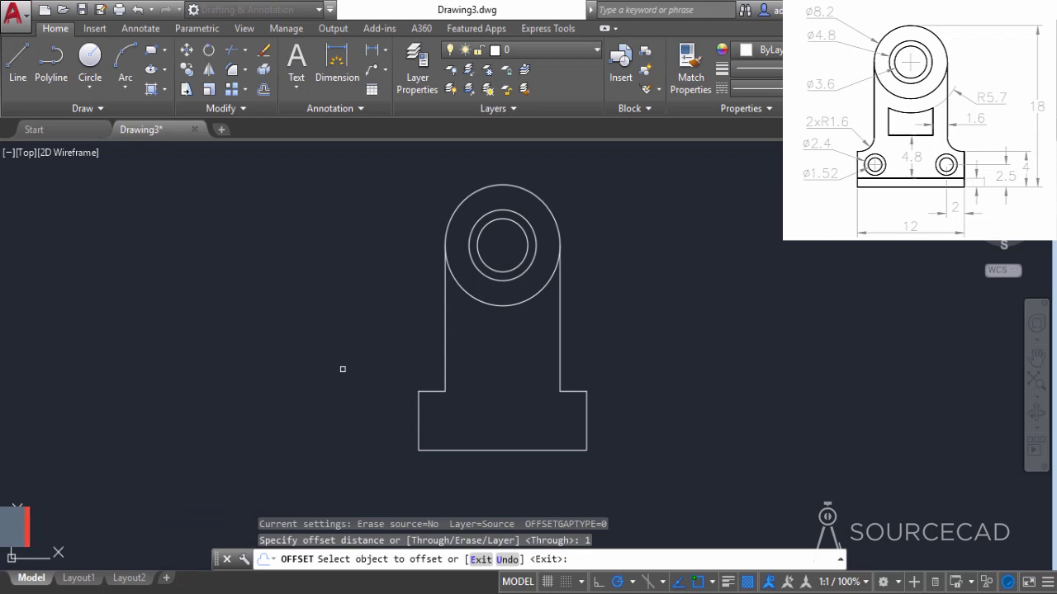
pyautogui.click(436, 450)
pyautogui.click(464, 397)
pyautogui.rightClick(505, 362)
pyautogui.click(523, 369)
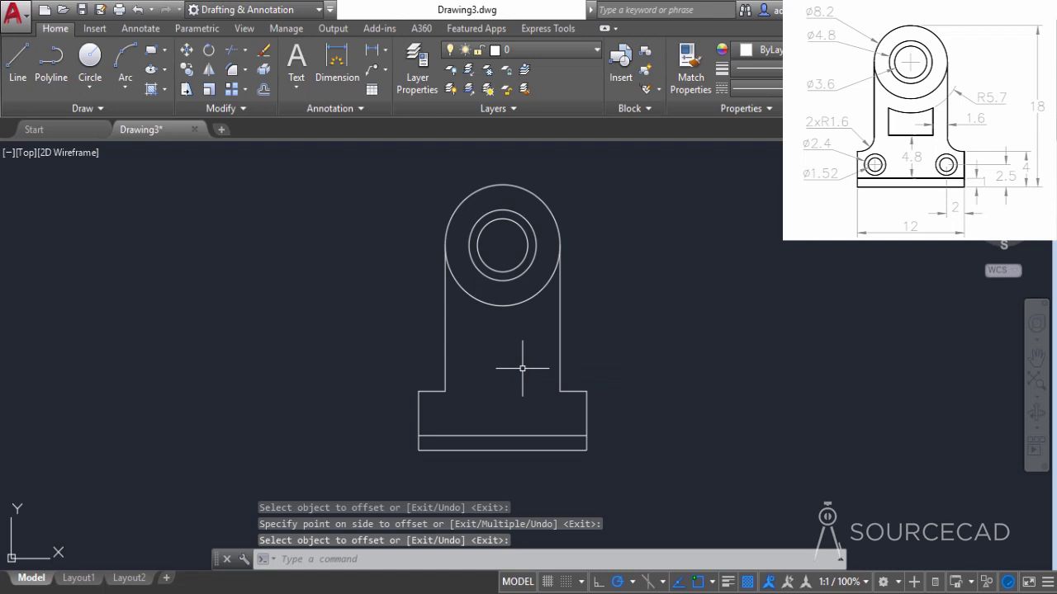
# Draw a guide line from the bottom-right corner: 2 units left, then 2.5 units up
pyautogui.click(25, 64)
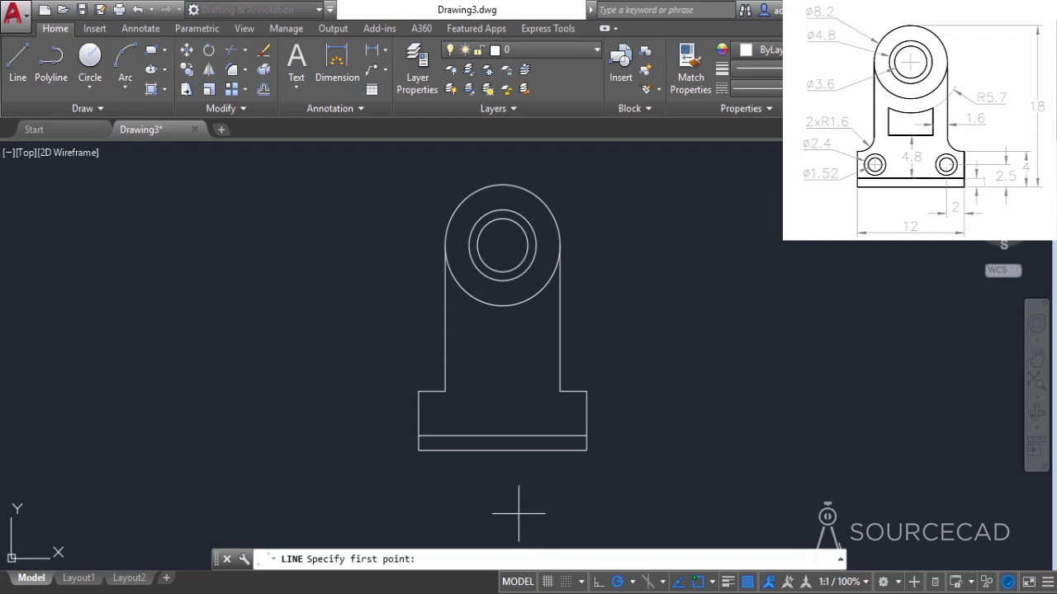
pyautogui.click(586, 450)
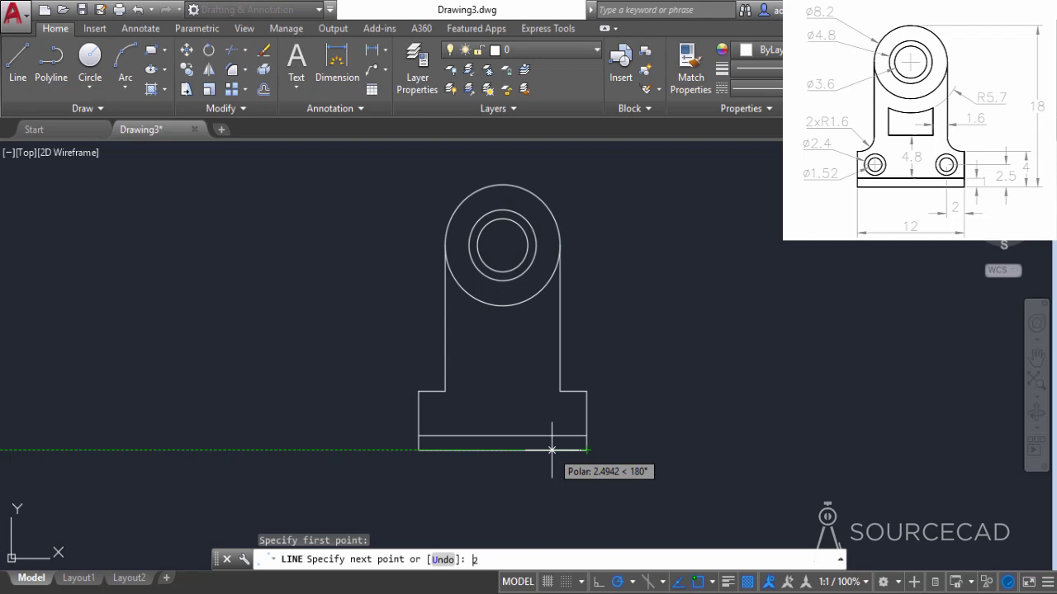
pyautogui.press('Return')
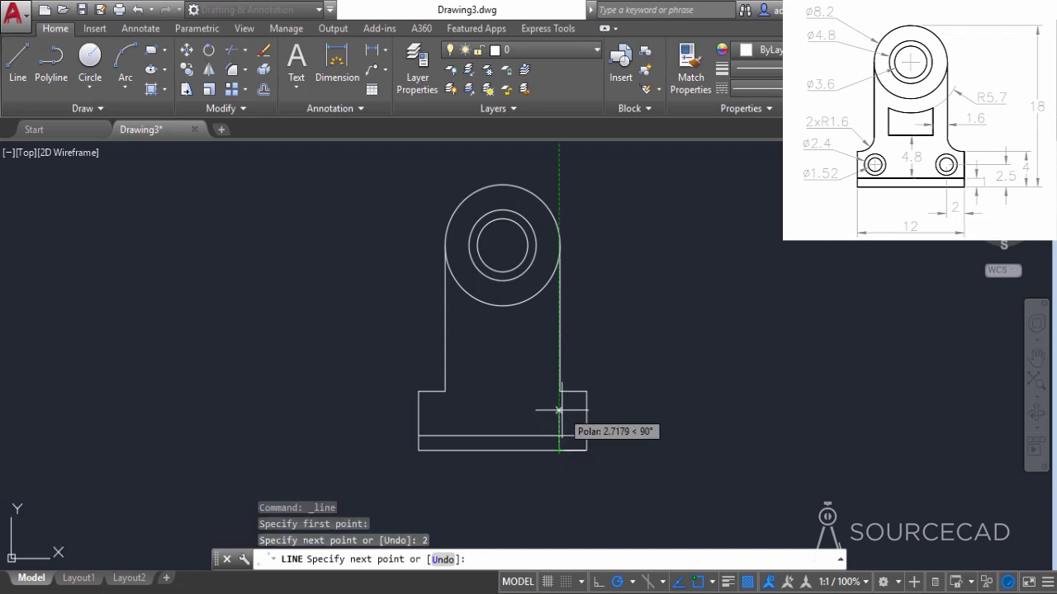
pyautogui.write('2.5')
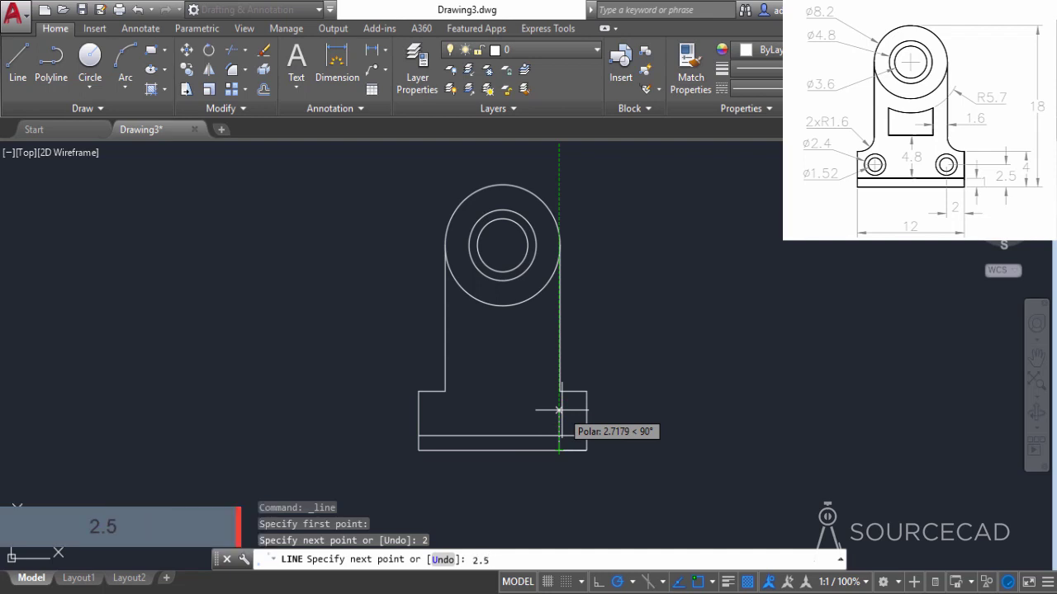
pyautogui.press('Return')
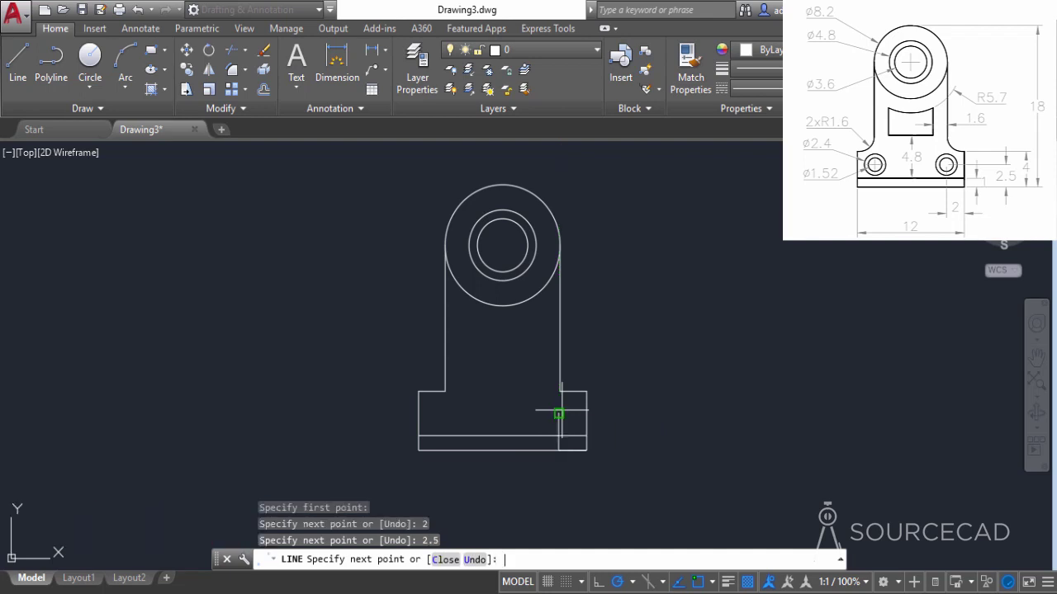
pyautogui.press('Return')
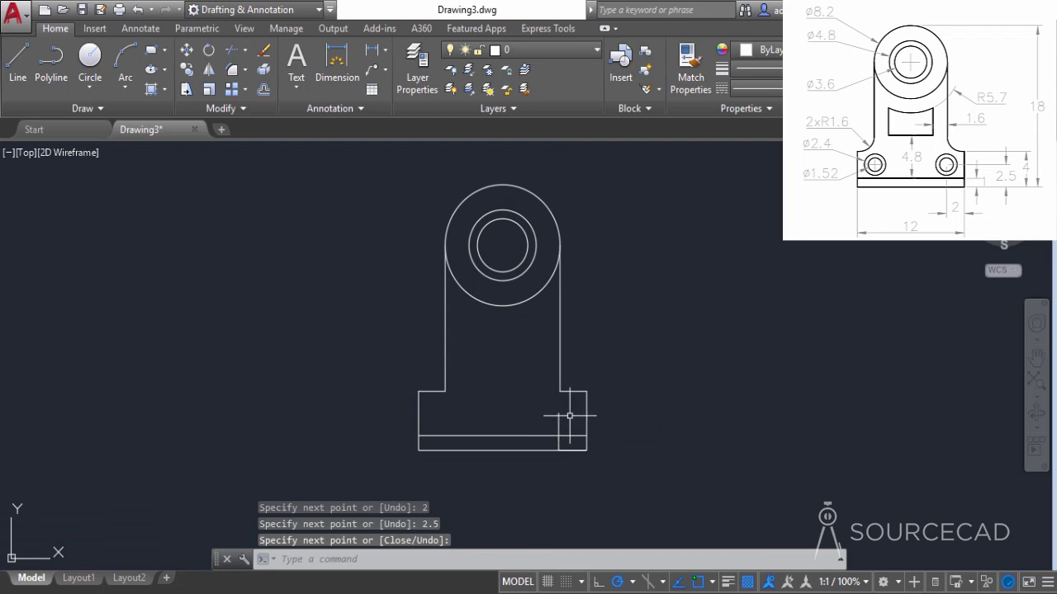
# Draw a 1.52-diameter hole and a concentric radius-1.2 circle at the guide's top end
pyautogui.click(88, 66)
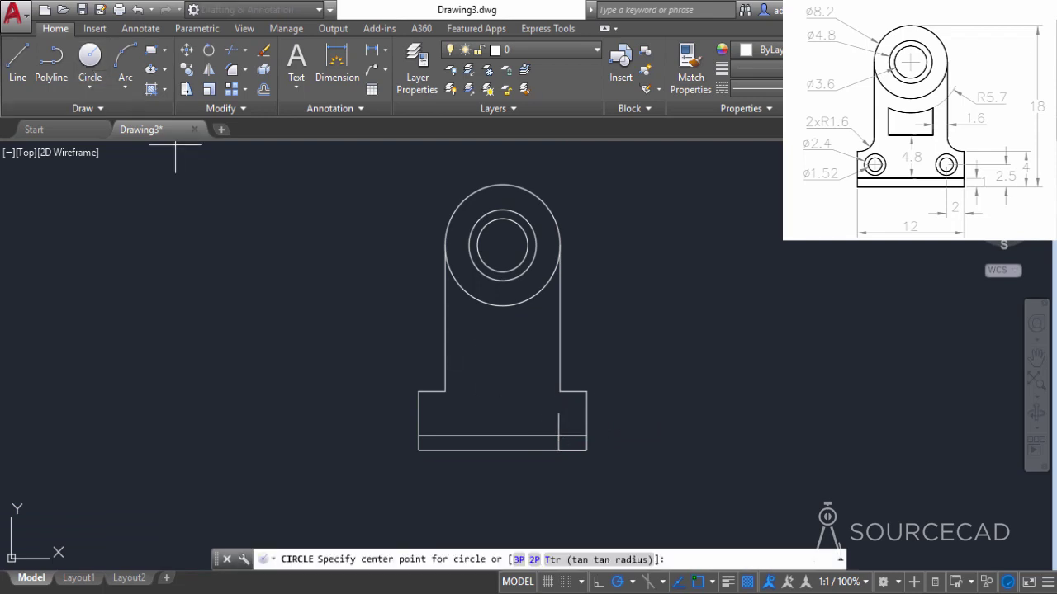
pyautogui.click(559, 414)
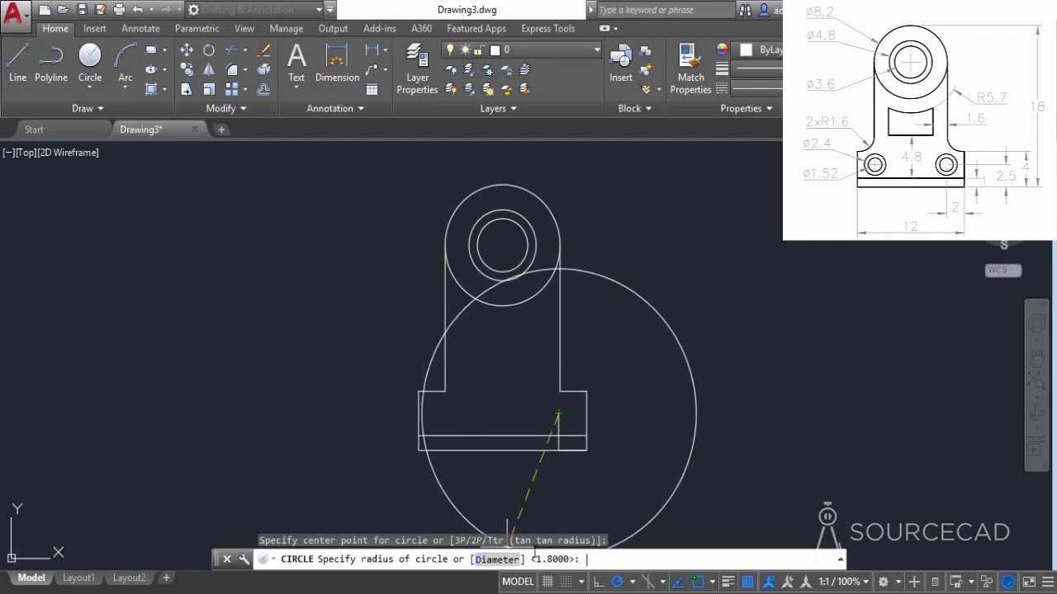
pyautogui.write('D')
pyautogui.press('Return')
pyautogui.write('1.5')
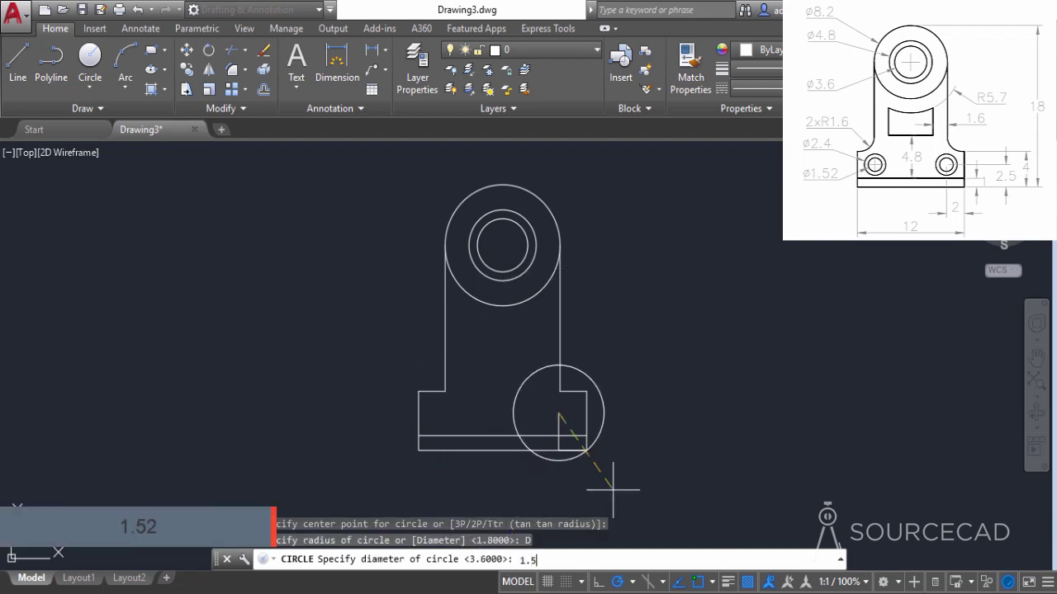
pyautogui.write('2')
pyautogui.press('Return')
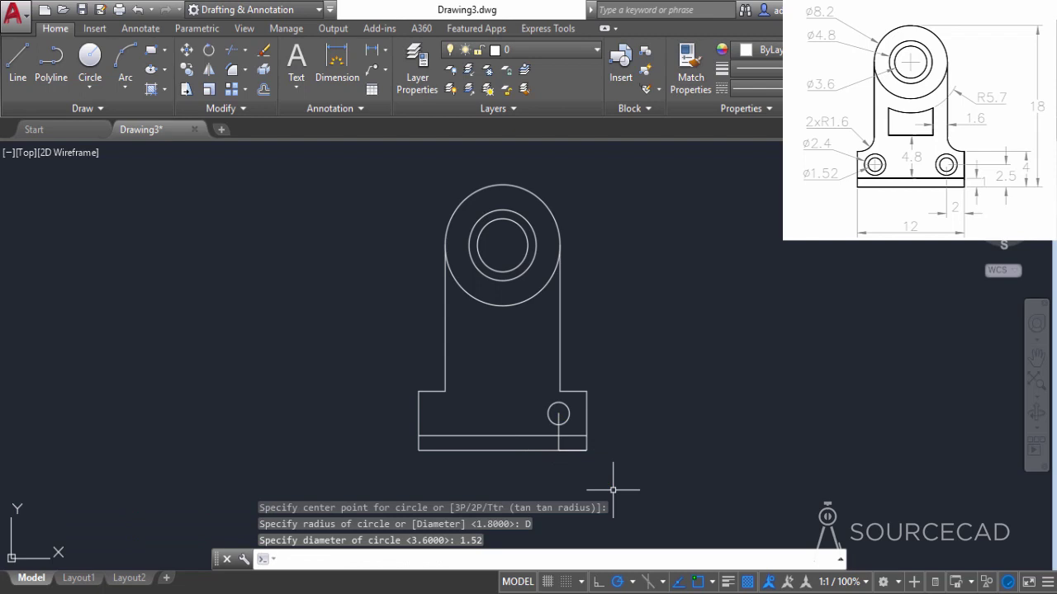
pyautogui.press('Return')
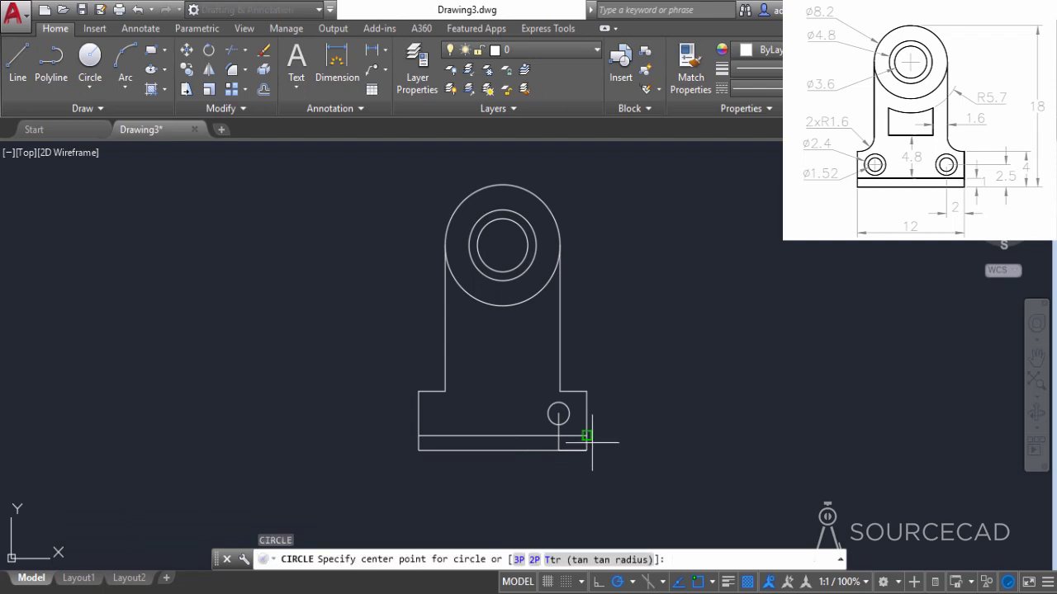
pyautogui.click(558, 414)
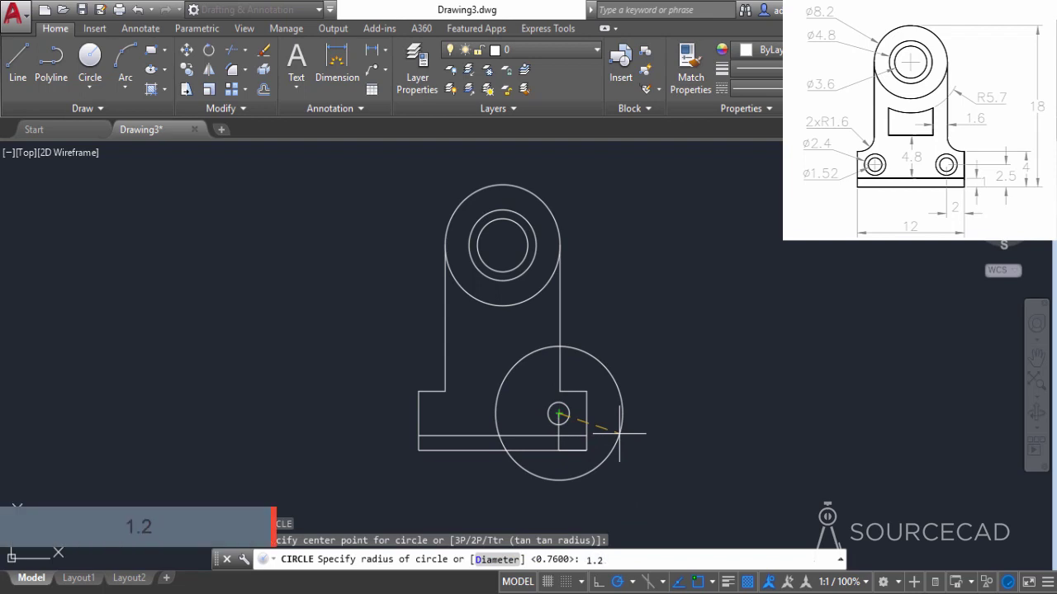
pyautogui.press('Return')
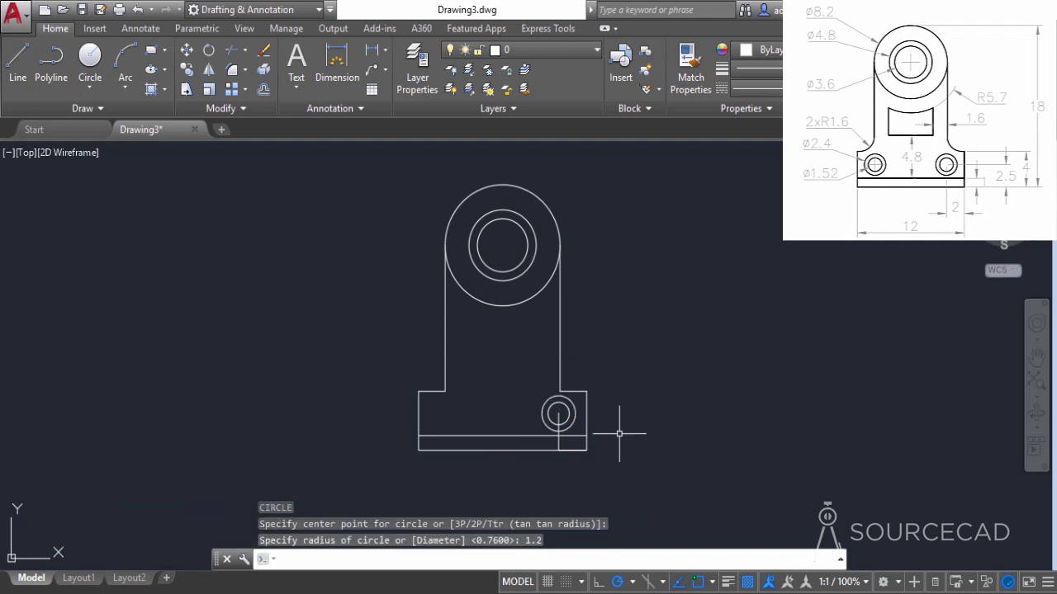
# Erase the two guide lines
pyautogui.click(558, 414)
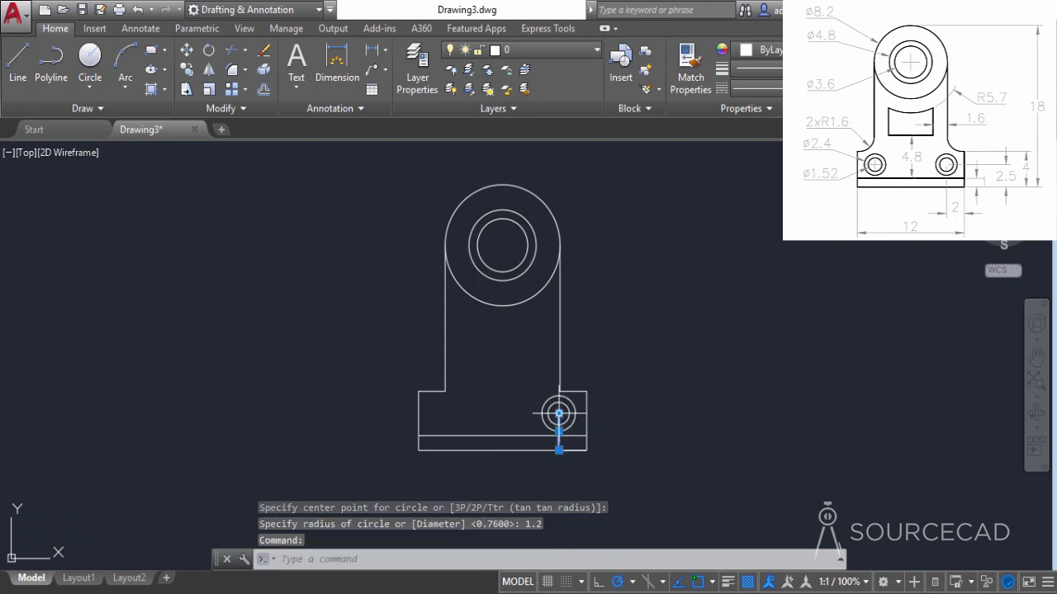
pyautogui.click(578, 450)
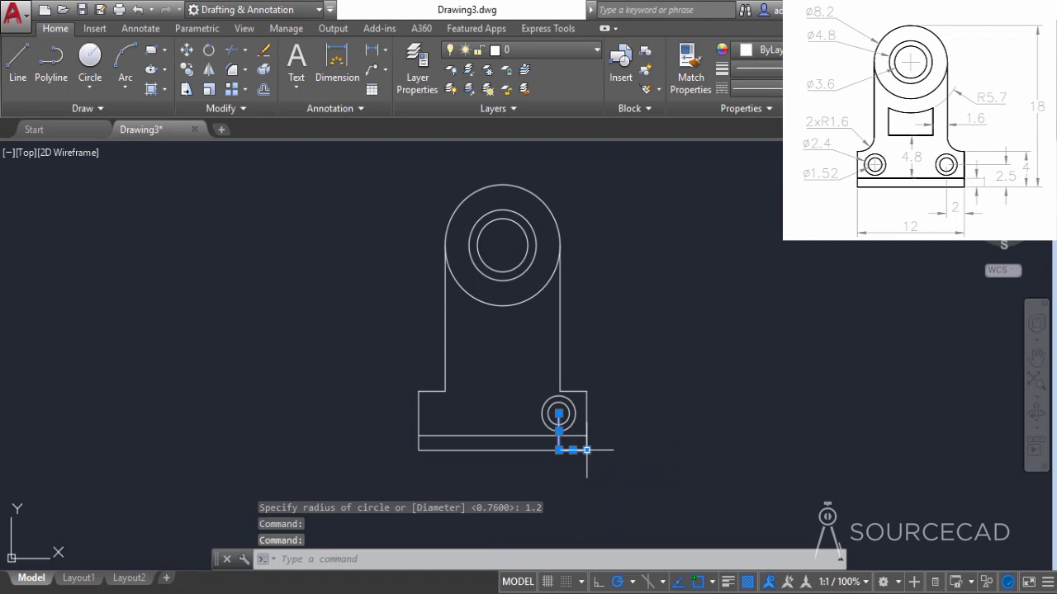
pyautogui.rightClick(623, 366)
pyautogui.click(677, 318)
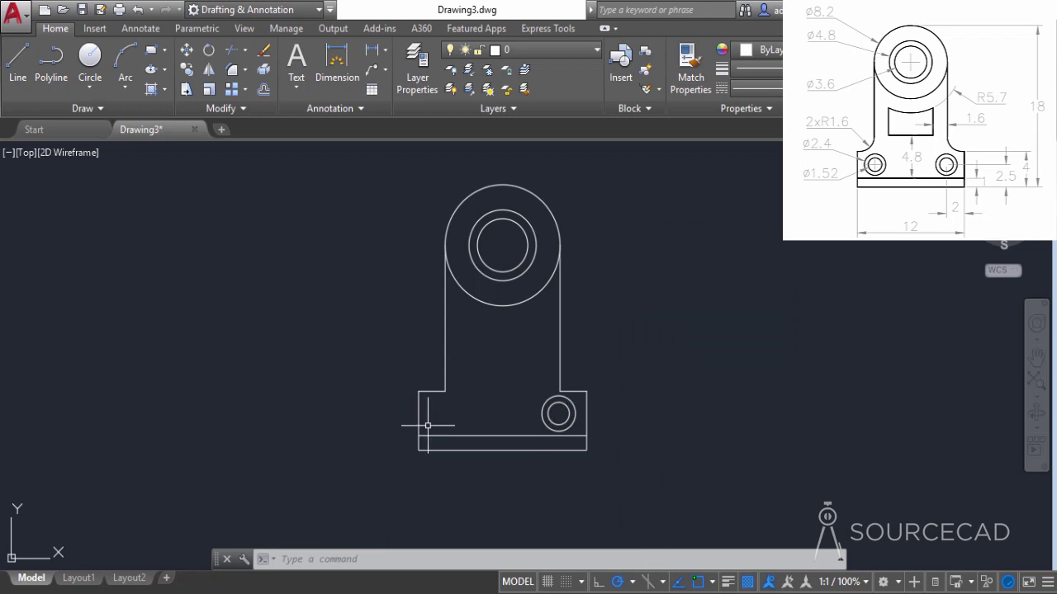
# Mirror both hole circles about the vertical line through the base's bottom midpoint, keeping the originals
pyautogui.click(208, 71)
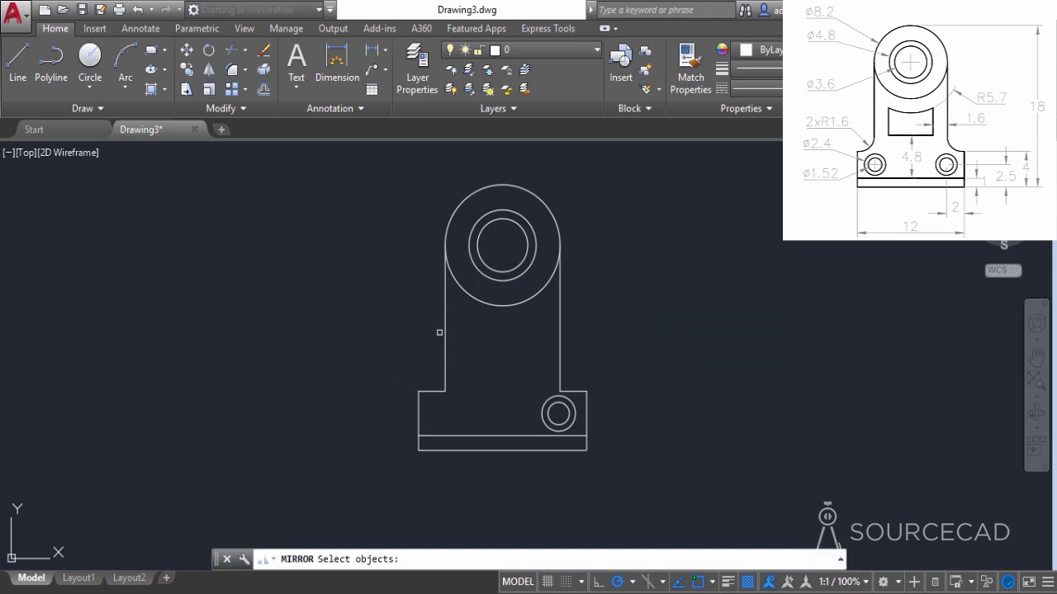
pyautogui.click(543, 408)
pyautogui.click(551, 407)
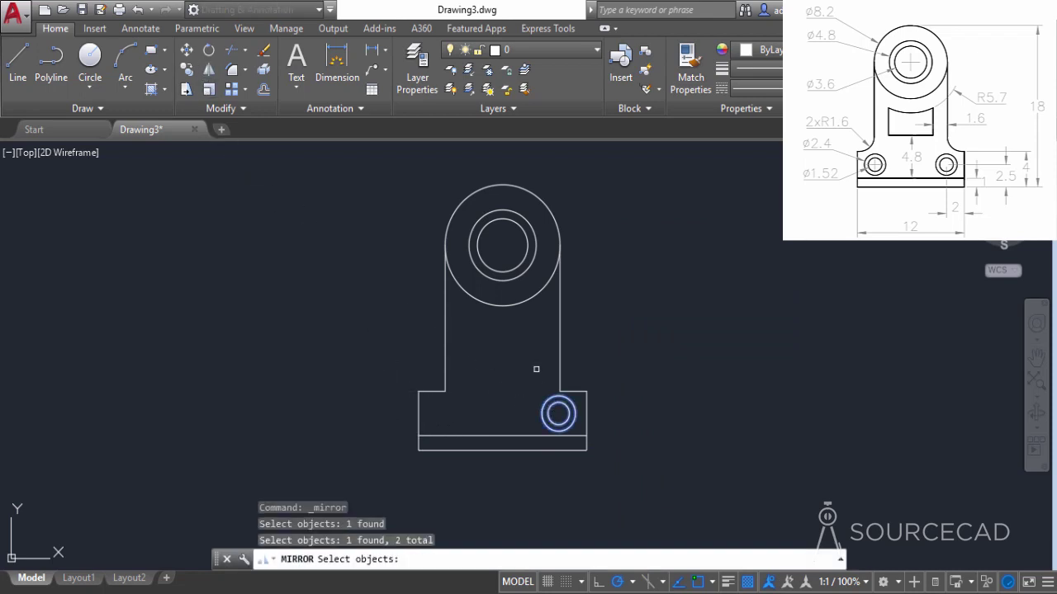
pyautogui.press('Return')
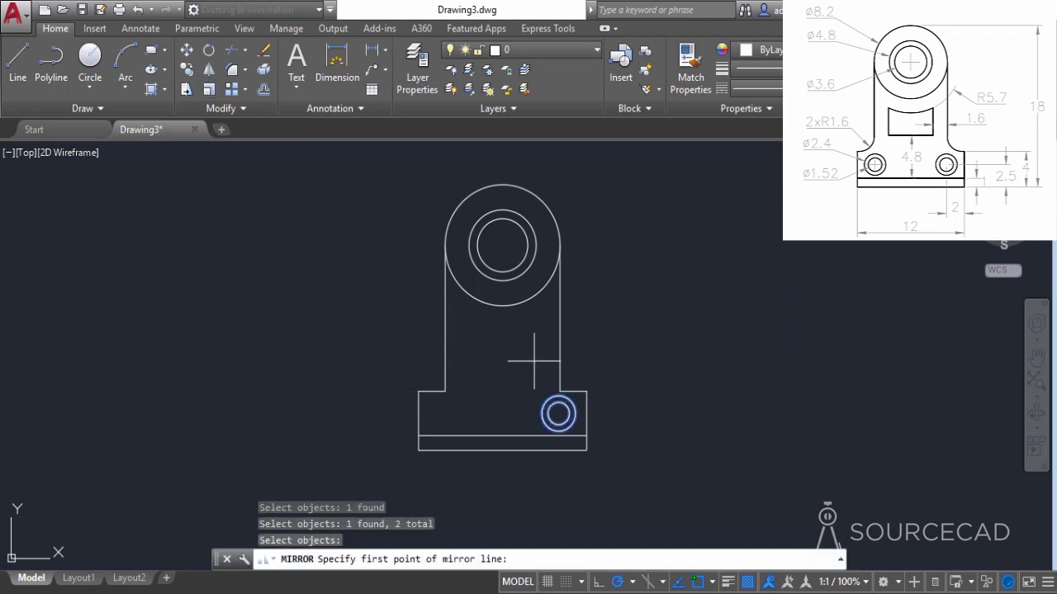
pyautogui.click(503, 435)
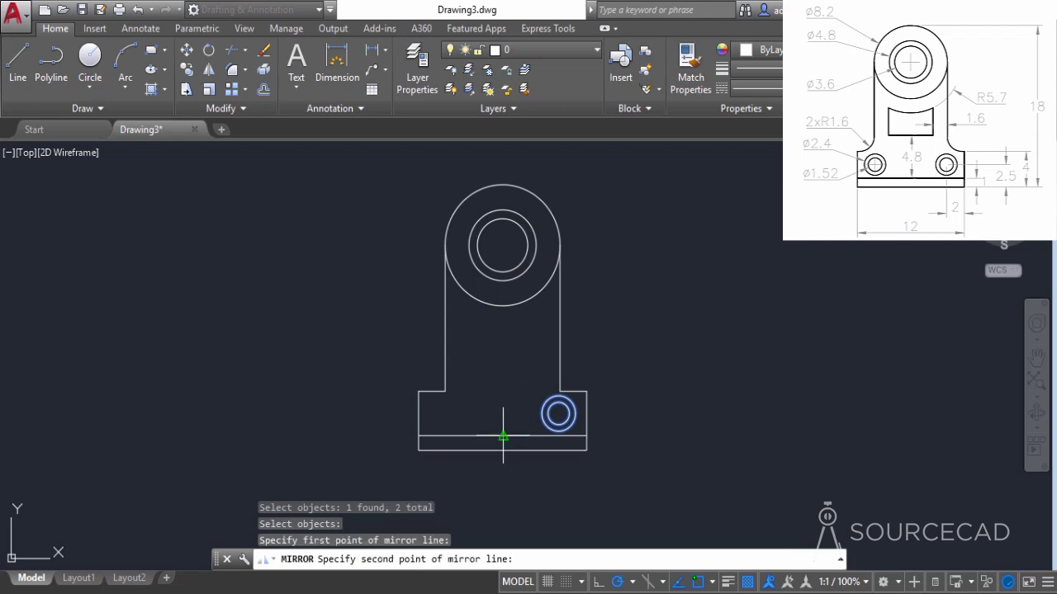
pyautogui.click(502, 338)
pyautogui.press('Return')
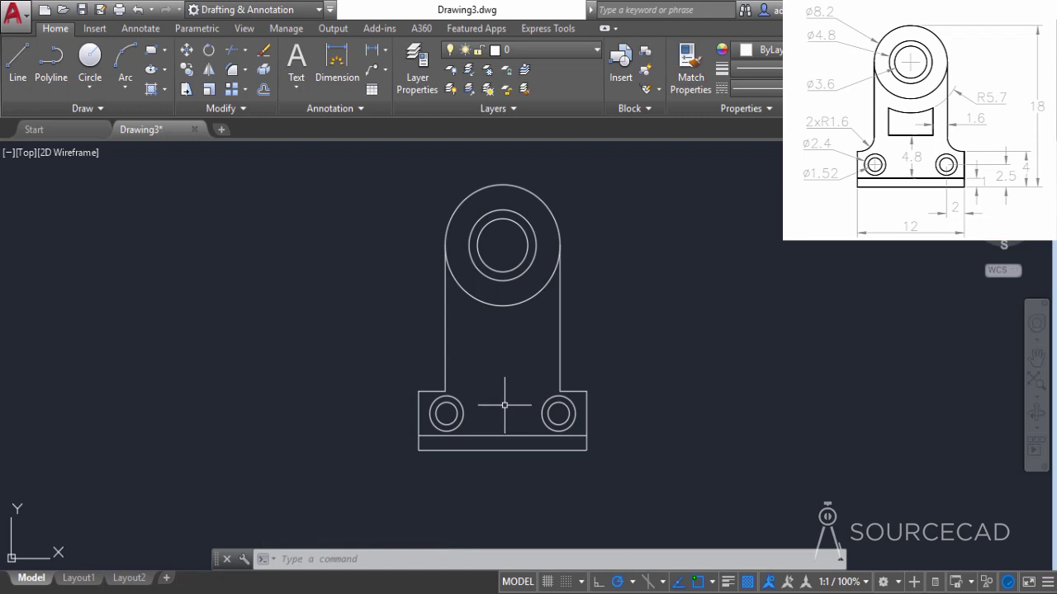
# Fillet the left and right upright-to-base corners with radius 1.6 in Multiple mode
pyautogui.click(232, 70)
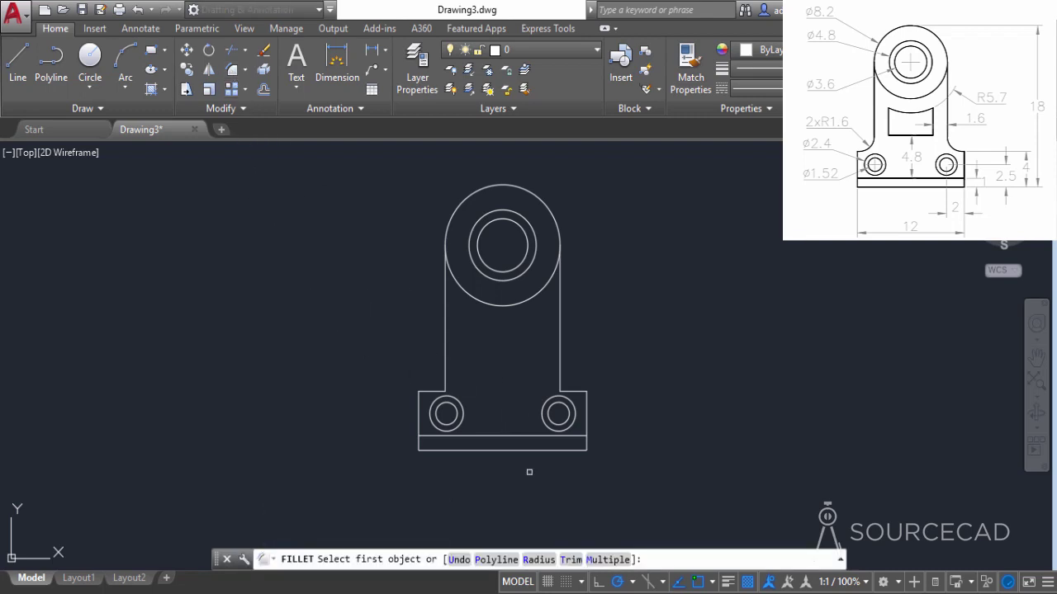
pyautogui.click(541, 560)
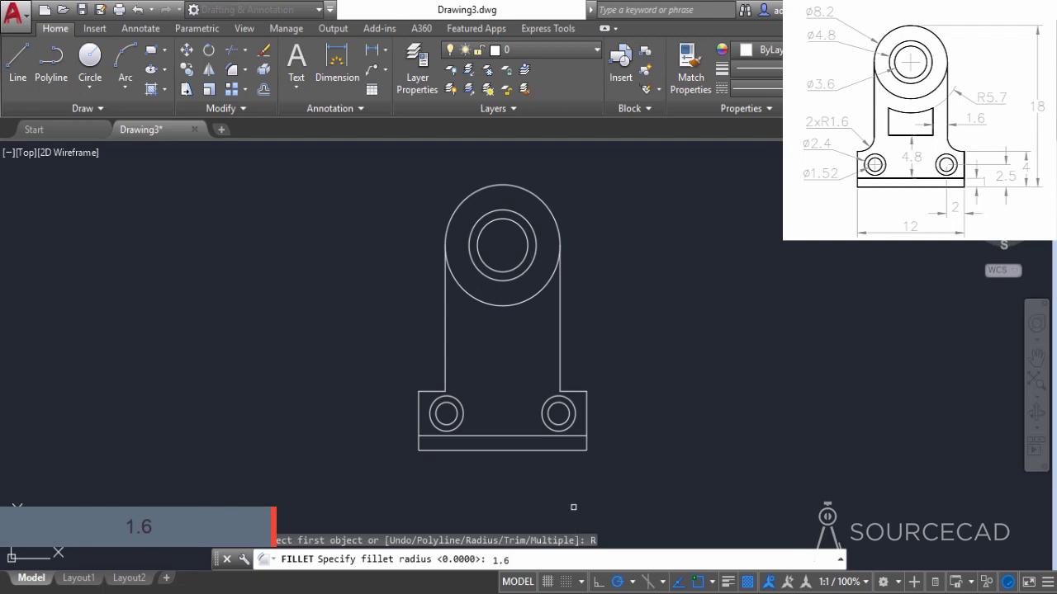
pyautogui.write('1.6')
pyautogui.press('Return')
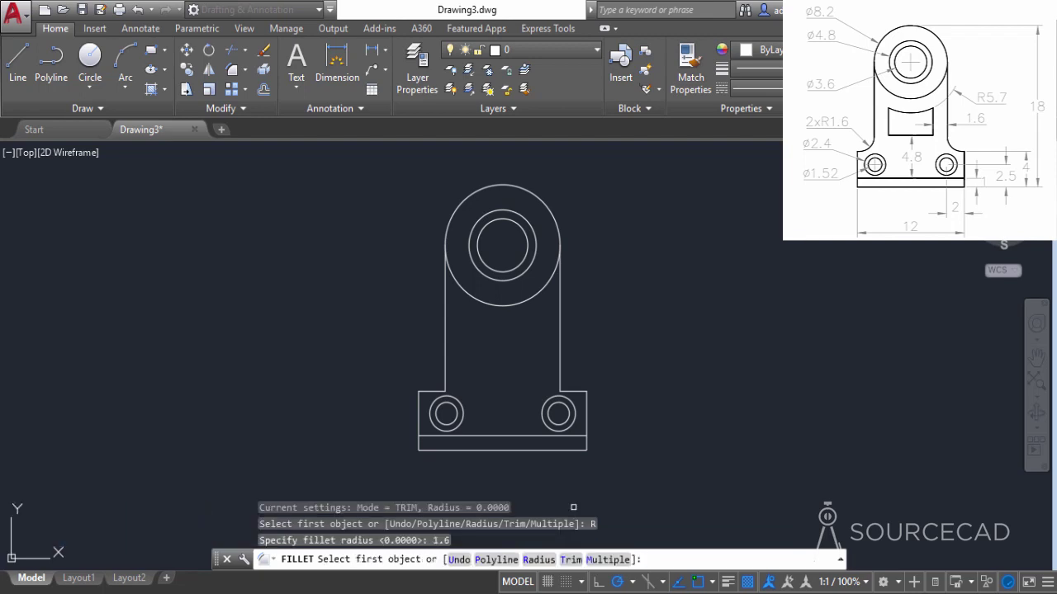
pyautogui.click(610, 560)
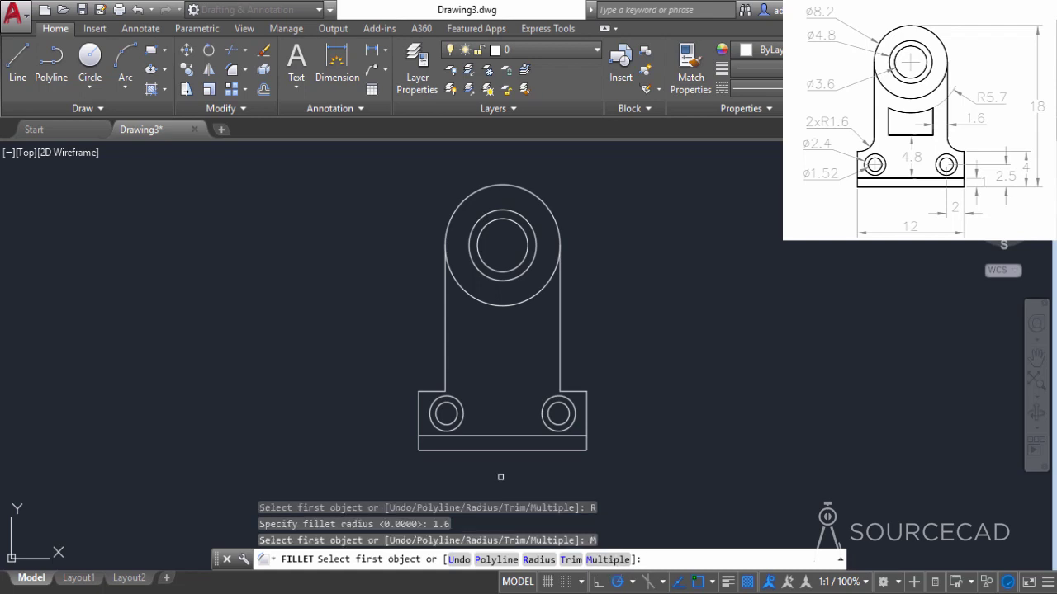
pyautogui.click(427, 391)
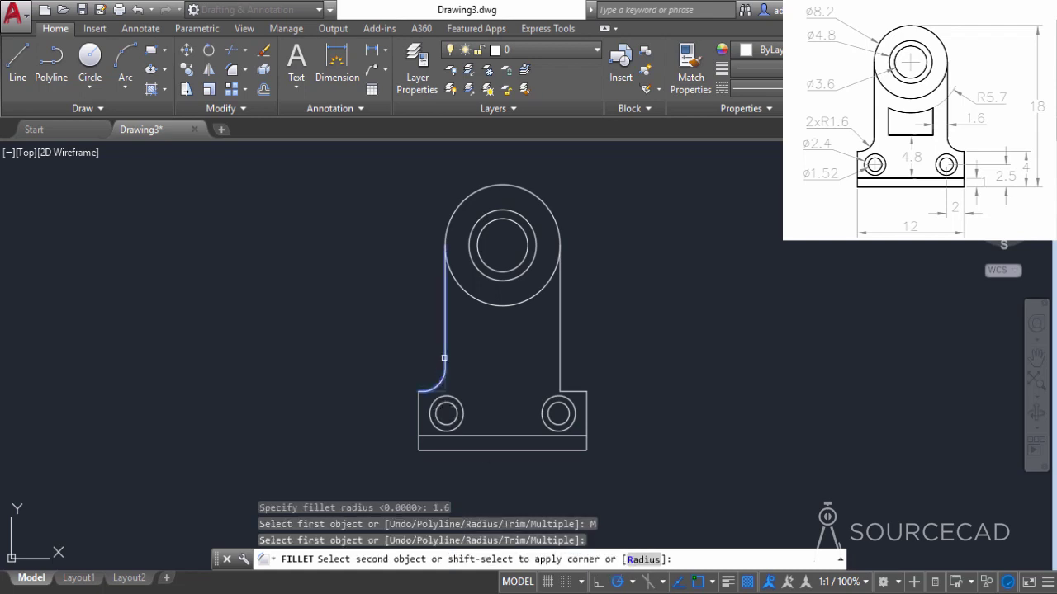
pyautogui.click(444, 367)
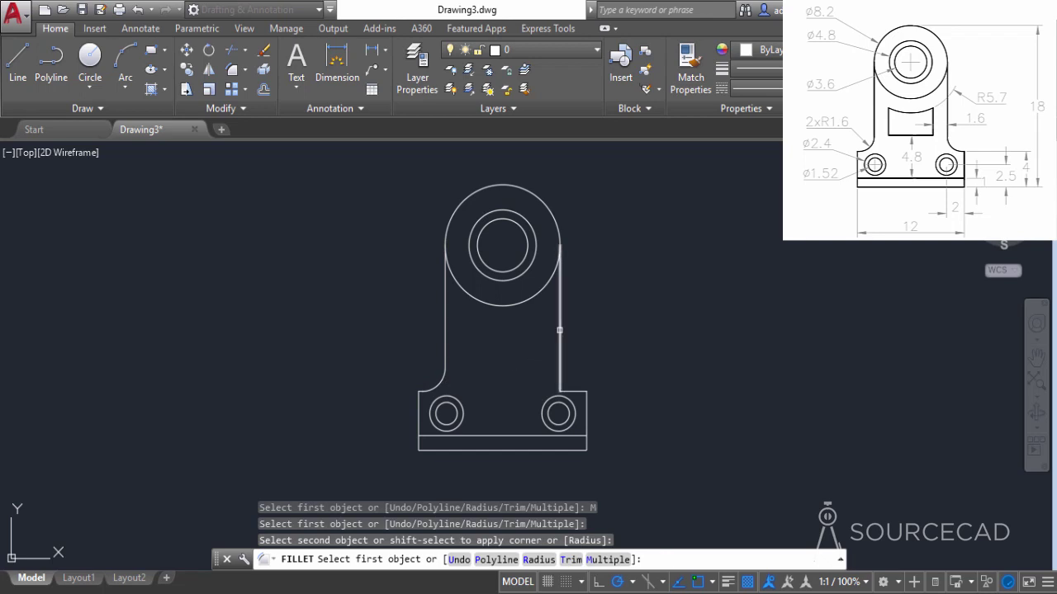
pyautogui.click(557, 331)
pyautogui.click(580, 392)
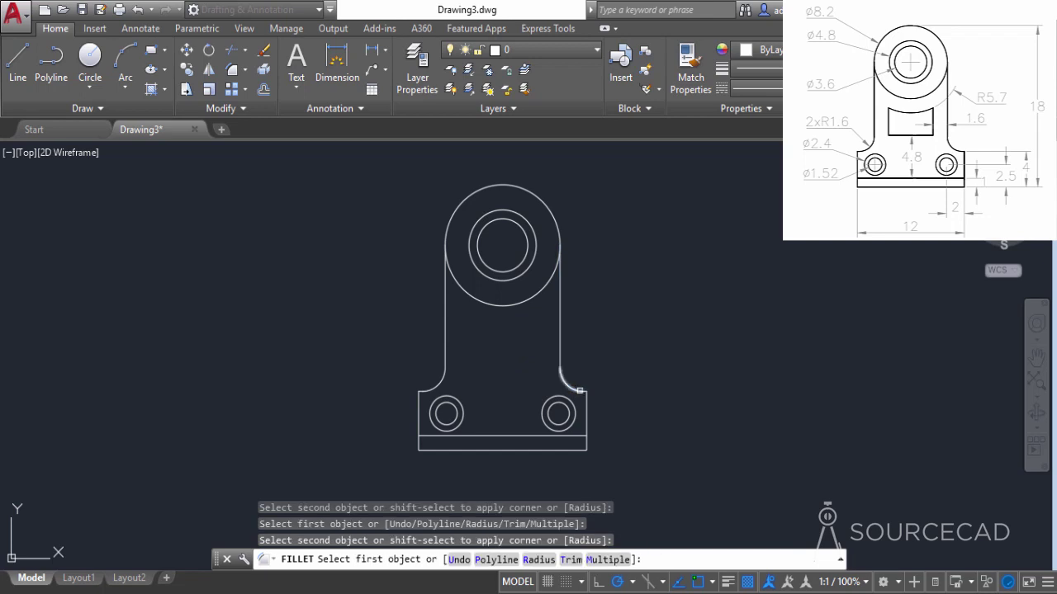
pyautogui.rightClick(602, 348)
pyautogui.click(619, 357)
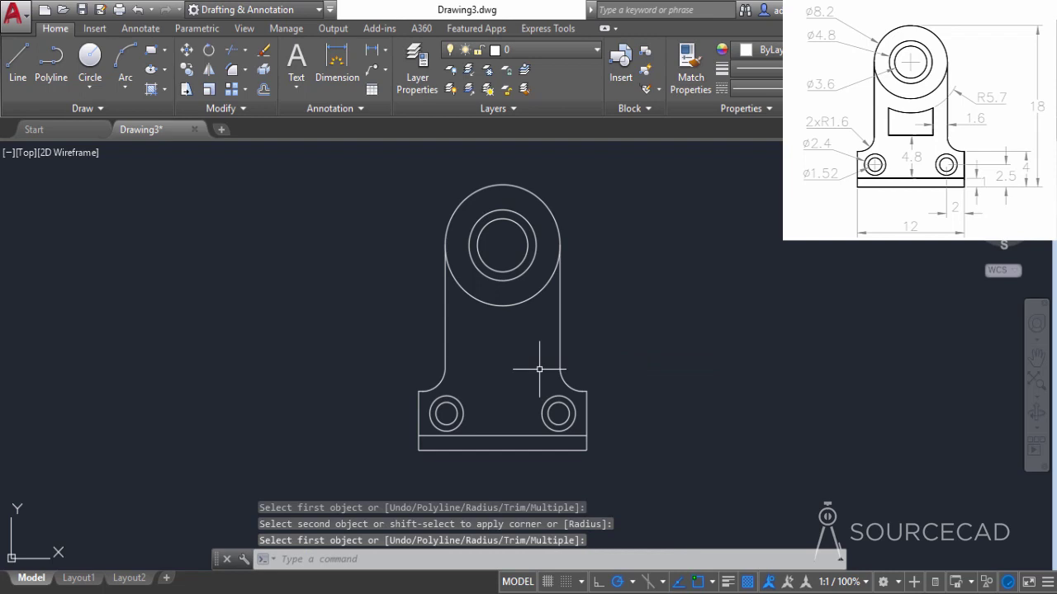
pyautogui.click(263, 89)
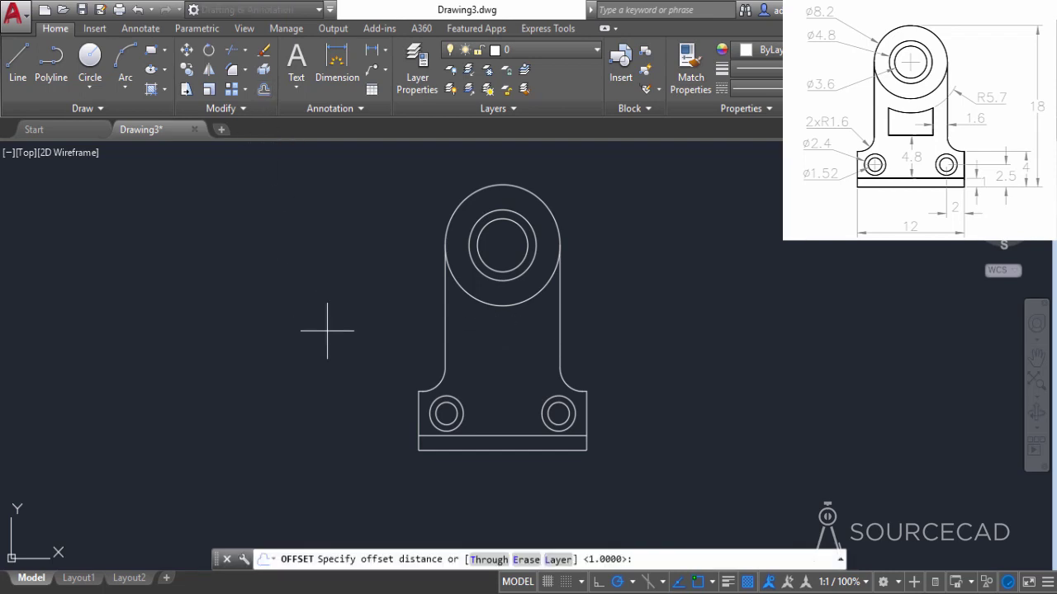
# Offset both upright sides inward and the outer boss circle outward by 1.6
pyautogui.write('1.6')
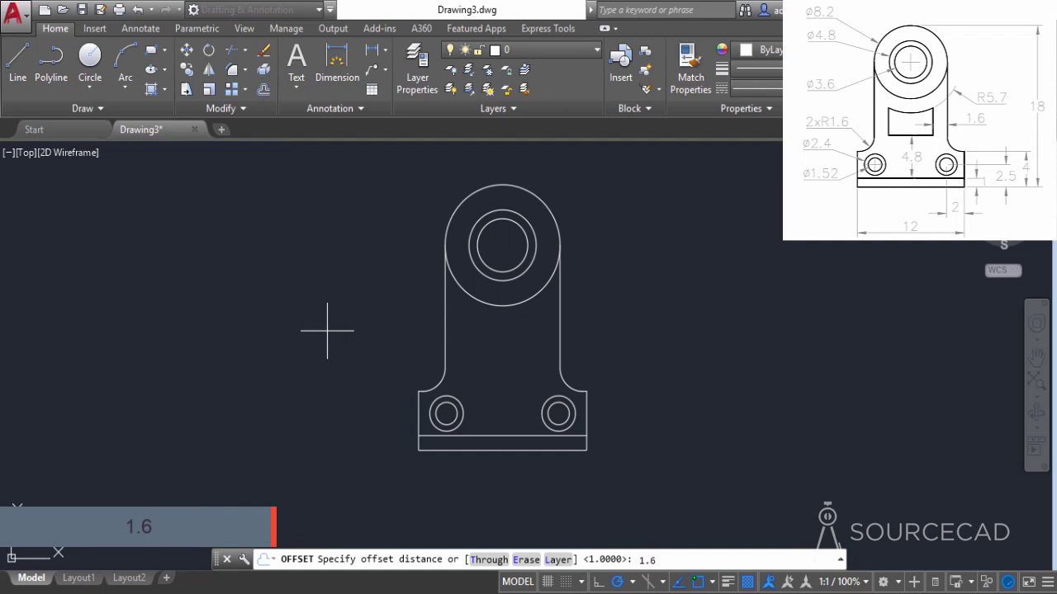
pyautogui.press('Return')
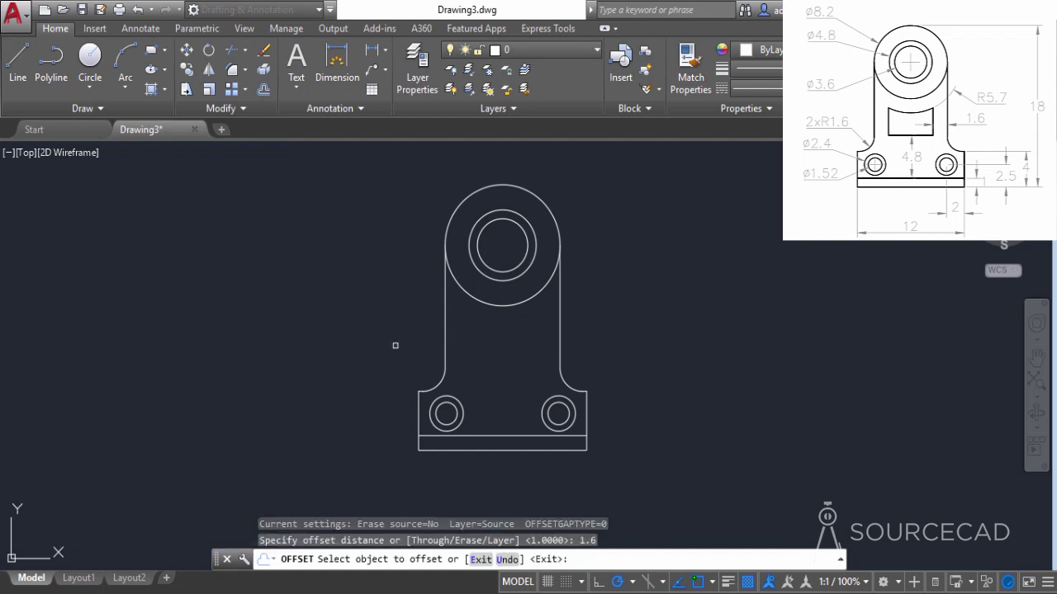
pyautogui.click(445, 330)
pyautogui.click(515, 347)
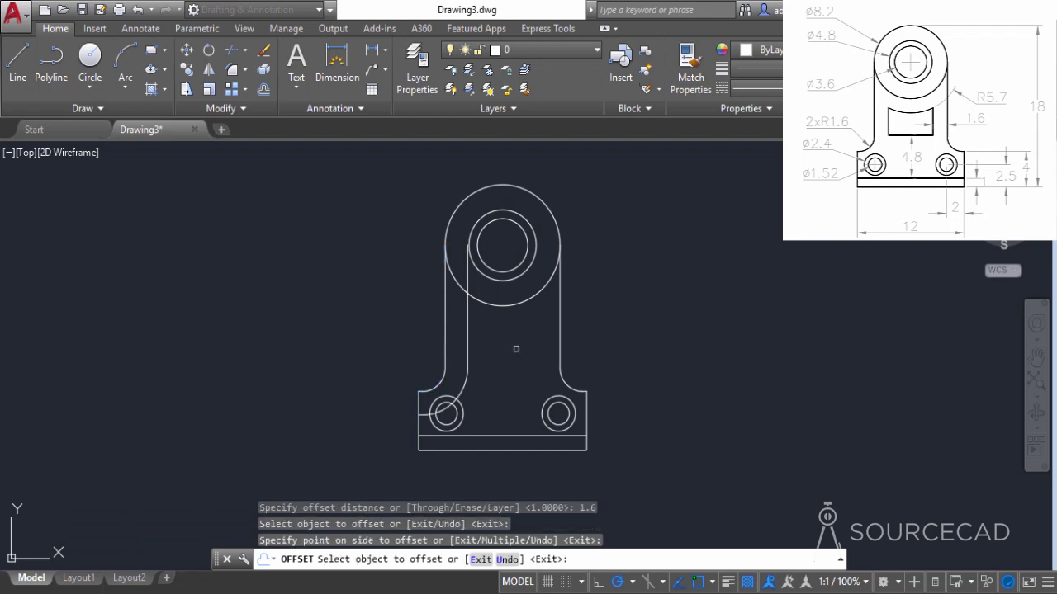
pyautogui.click(562, 334)
pyautogui.click(518, 341)
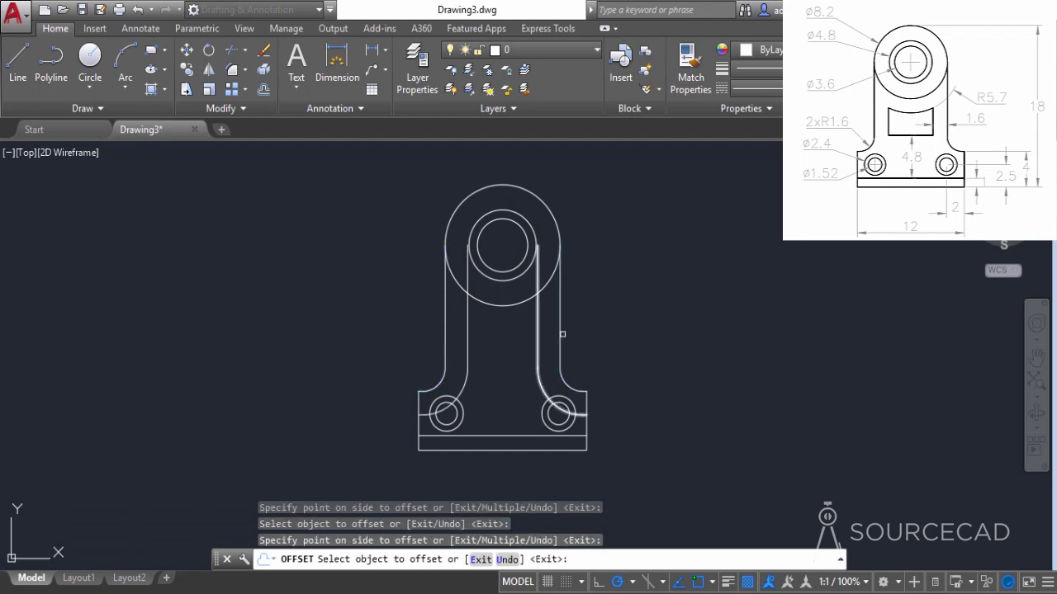
pyautogui.click(524, 302)
pyautogui.click(503, 372)
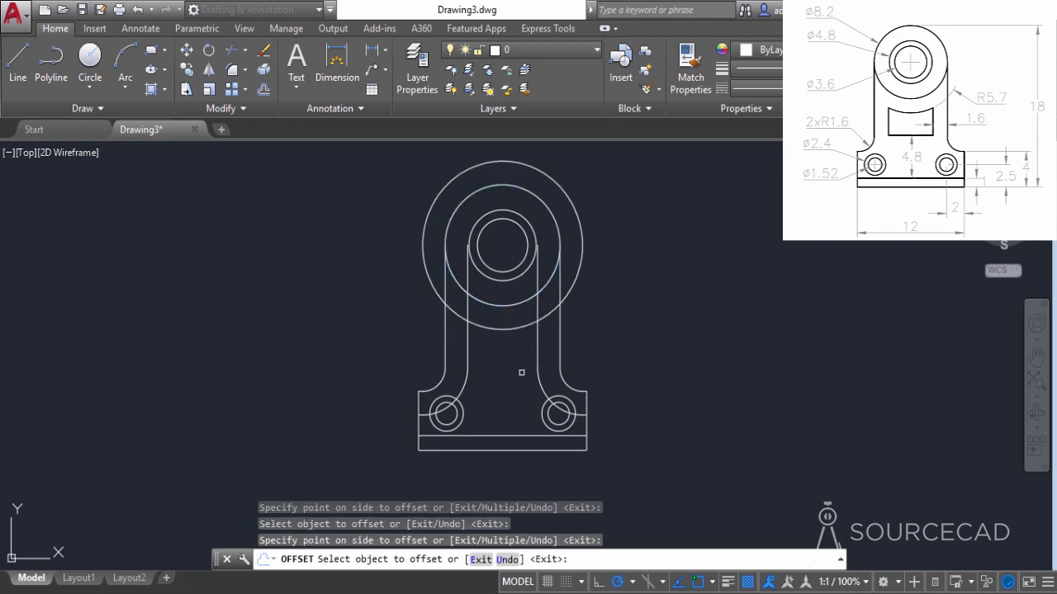
pyautogui.rightClick(609, 306)
pyautogui.click(628, 315)
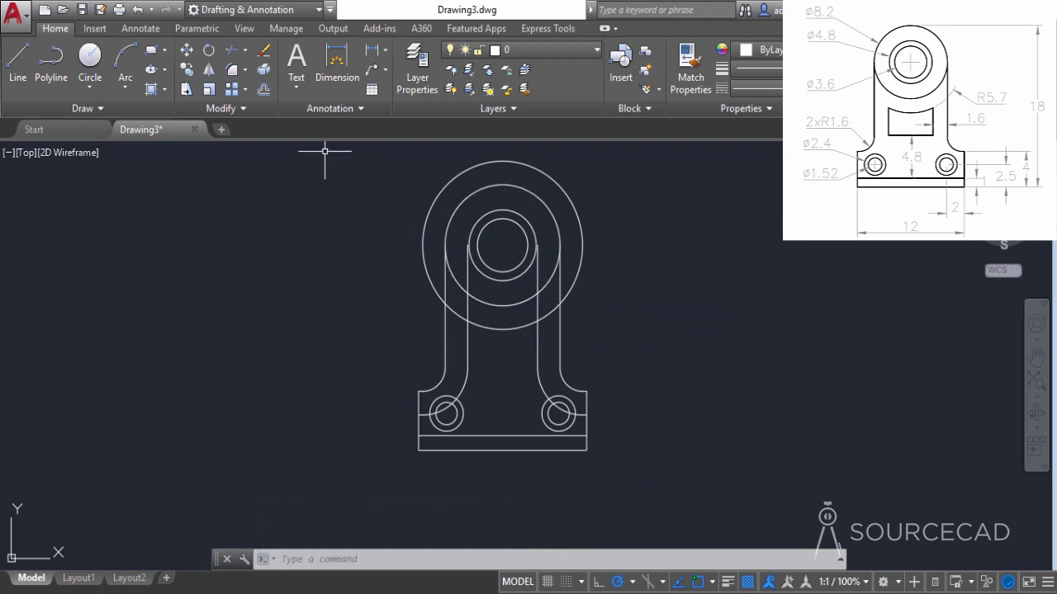
# Offset the base plate's bottom edge 4.8 upward to create a horizontal line across the upright
pyautogui.click(264, 88)
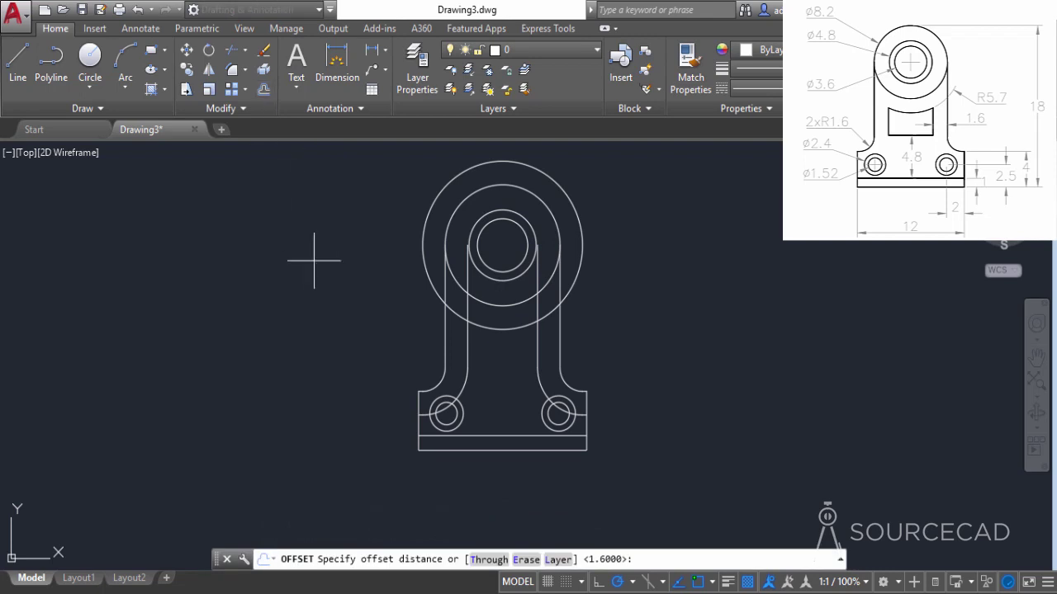
pyautogui.write('4.8')
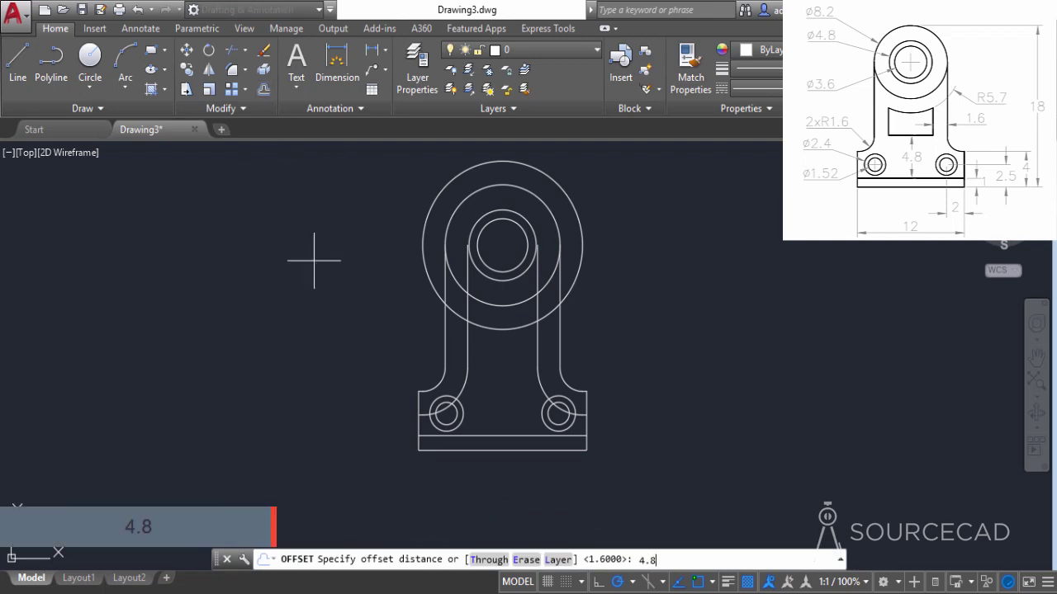
pyautogui.press('Return')
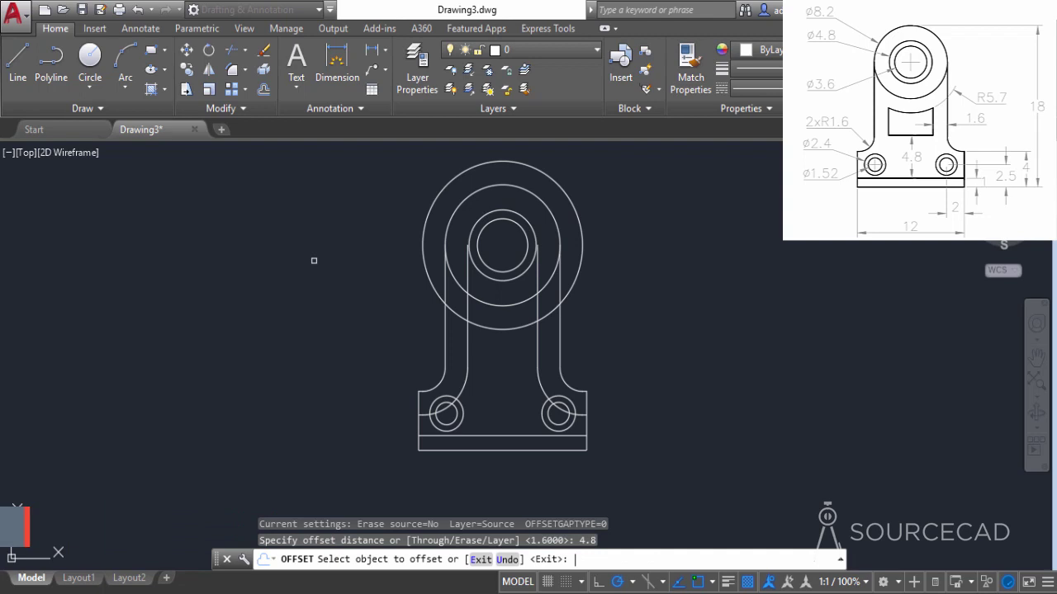
pyautogui.click(475, 437)
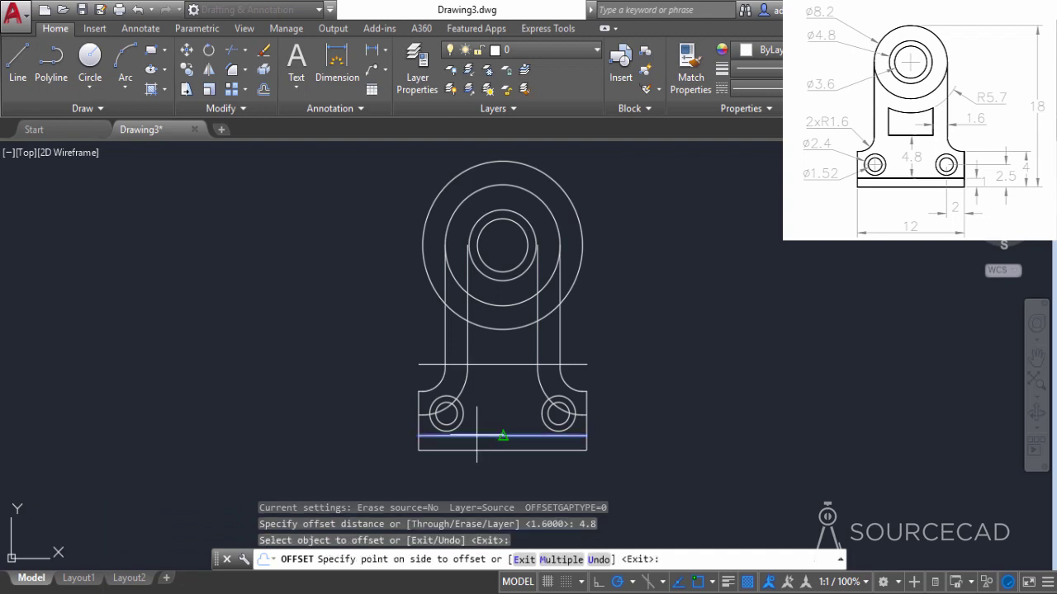
pyautogui.click(499, 347)
pyautogui.rightClick(499, 348)
pyautogui.click(529, 357)
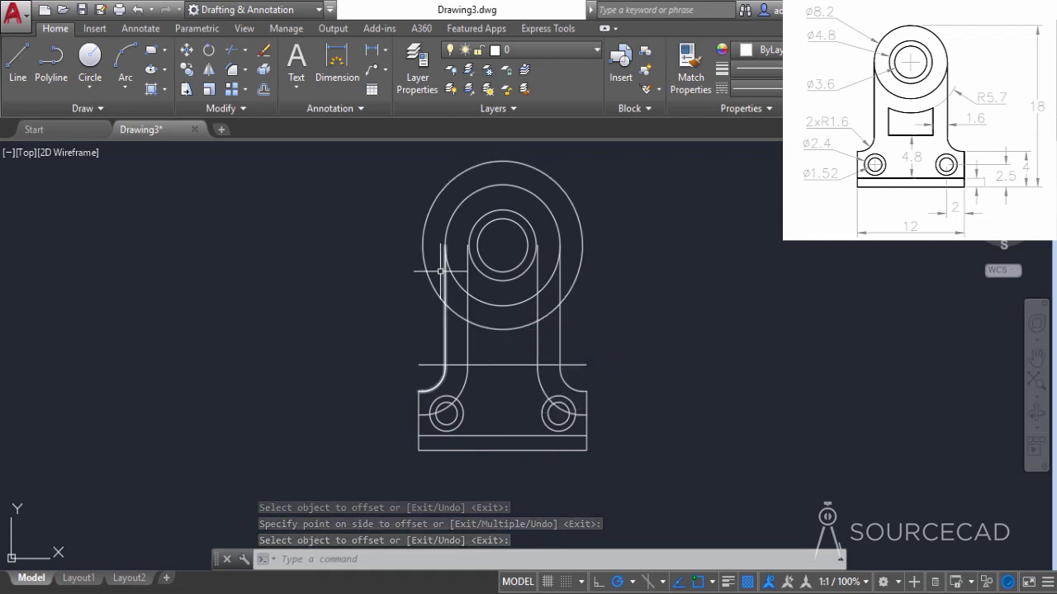
pyautogui.click(227, 47)
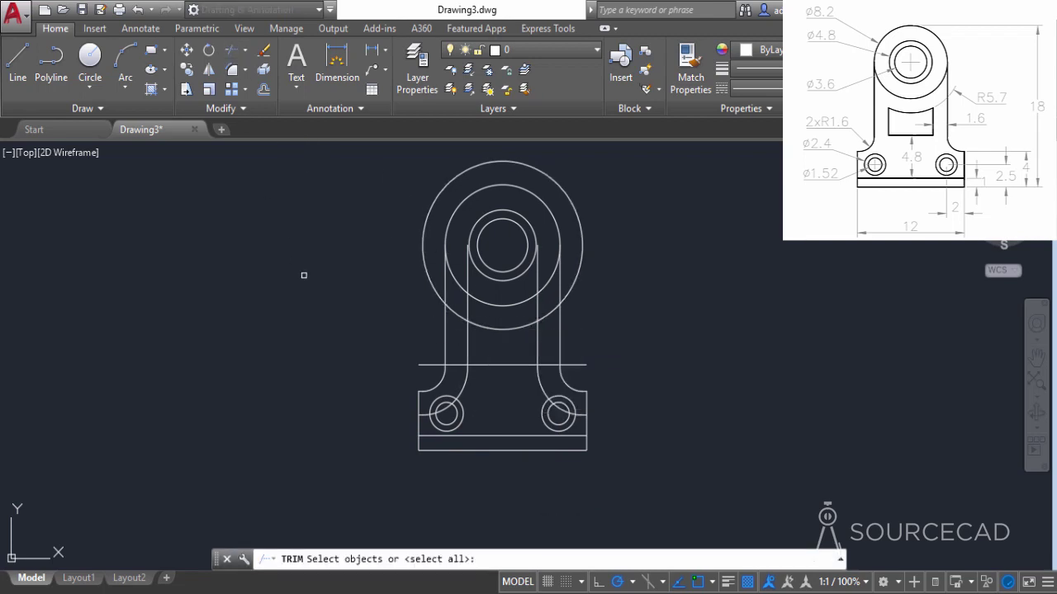
# Trim the outer circle arcs and stray offset segments around the upright, using all edges as cutters
pyautogui.press('Return')
pyautogui.click(458, 315)
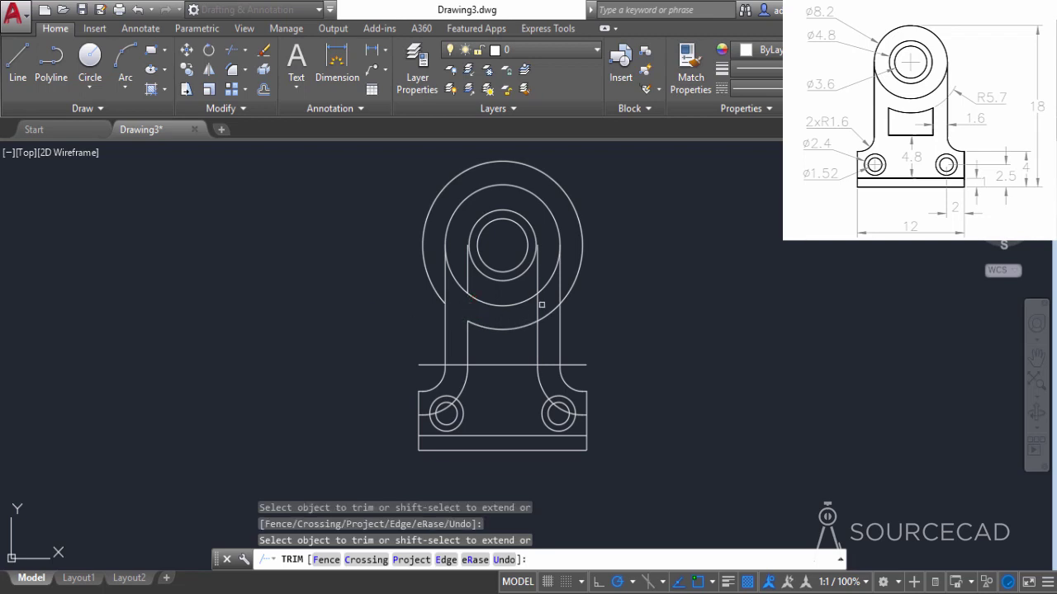
pyautogui.click(545, 313)
pyautogui.click(544, 336)
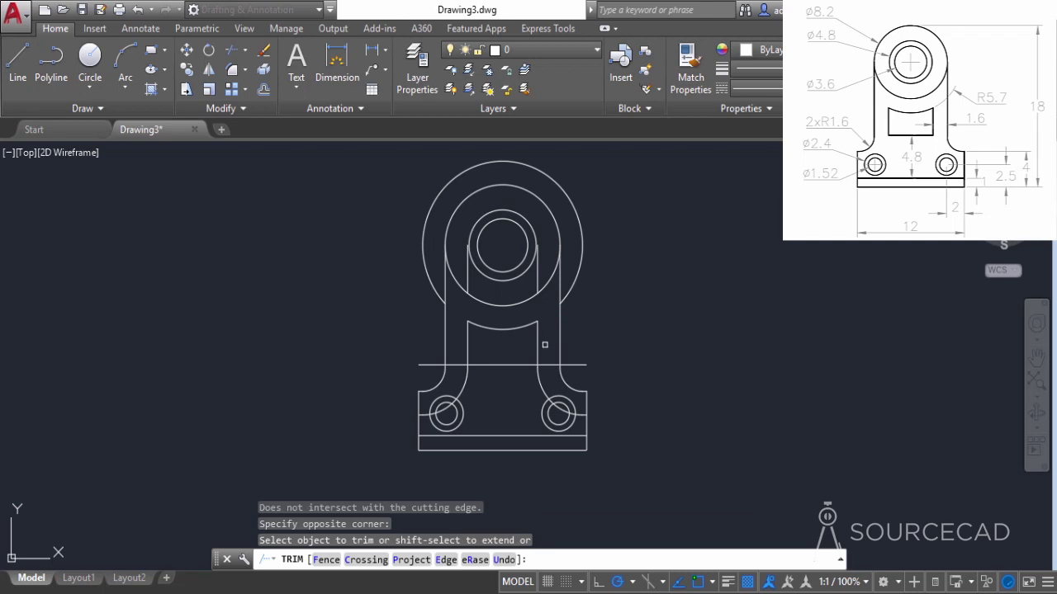
pyautogui.click(546, 363)
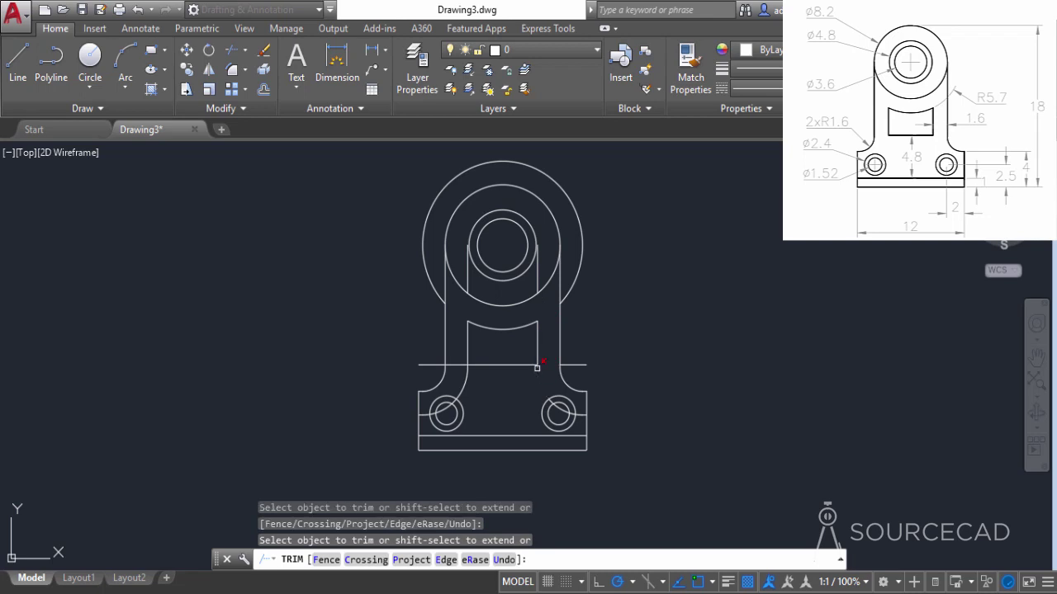
pyautogui.click(468, 369)
pyautogui.click(458, 364)
pyautogui.rightClick(457, 337)
pyautogui.click(475, 344)
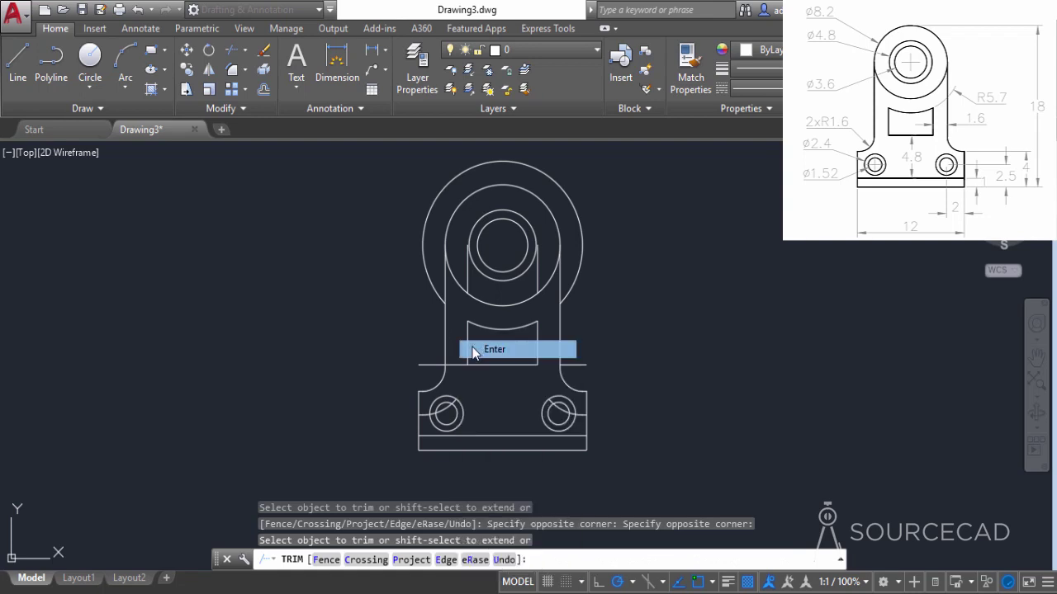
# Trim the one remaining leftover segment at the slot's lower-left corner
pyautogui.click(233, 50)
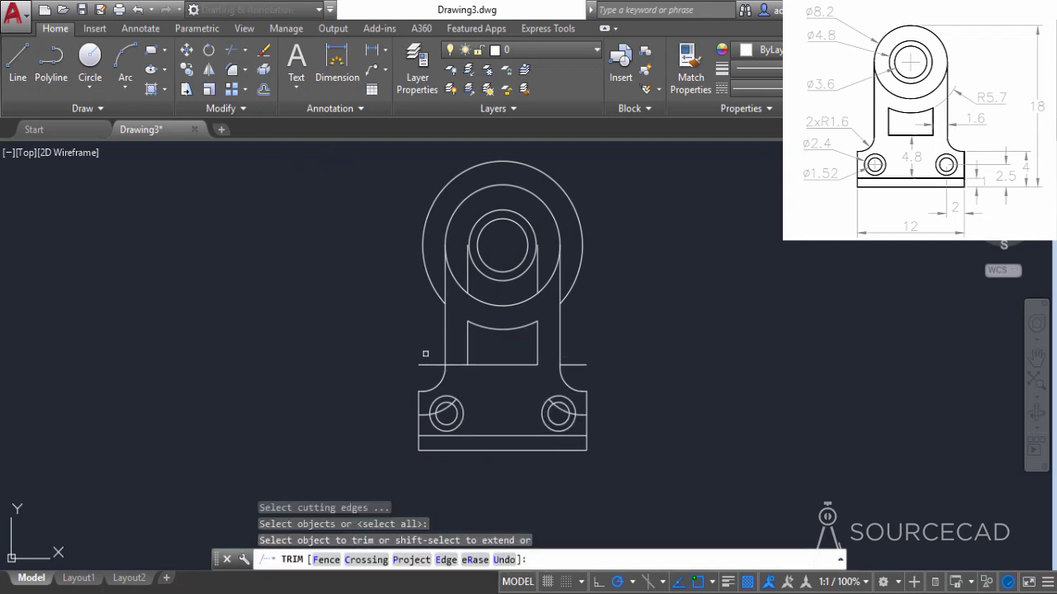
pyautogui.click(452, 364)
pyautogui.rightClick(355, 279)
pyautogui.click(376, 287)
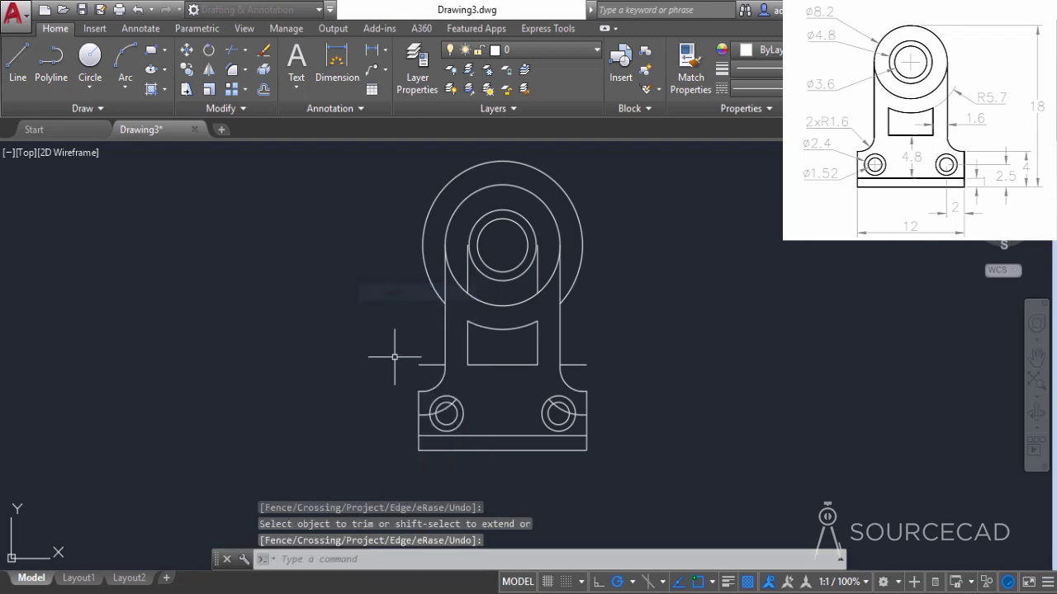
# Erase the seven leftovers: both horizontal stubs, both hole arcs, the large top arc, and two boss lines
pyautogui.click(424, 364)
pyautogui.click(438, 408)
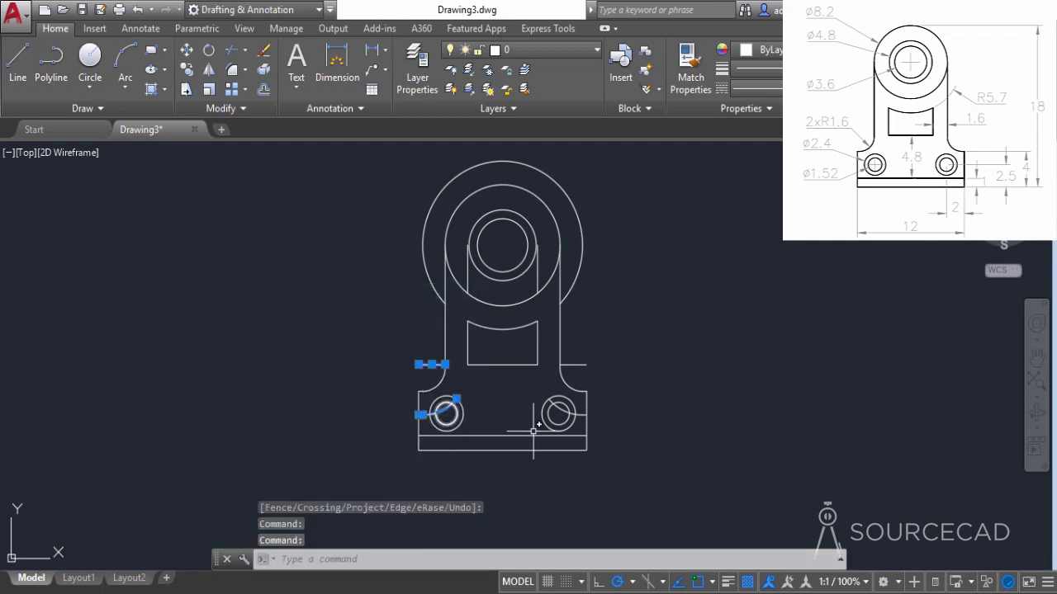
pyautogui.click(564, 407)
pyautogui.click(574, 364)
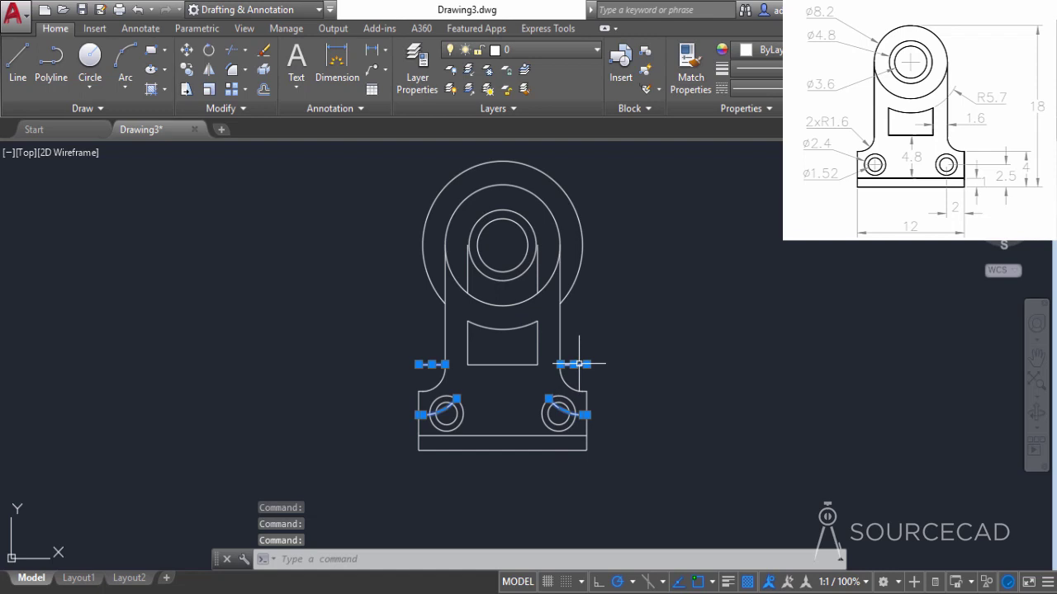
pyautogui.click(573, 283)
pyautogui.click(537, 269)
pyautogui.click(467, 268)
pyautogui.rightClick(315, 223)
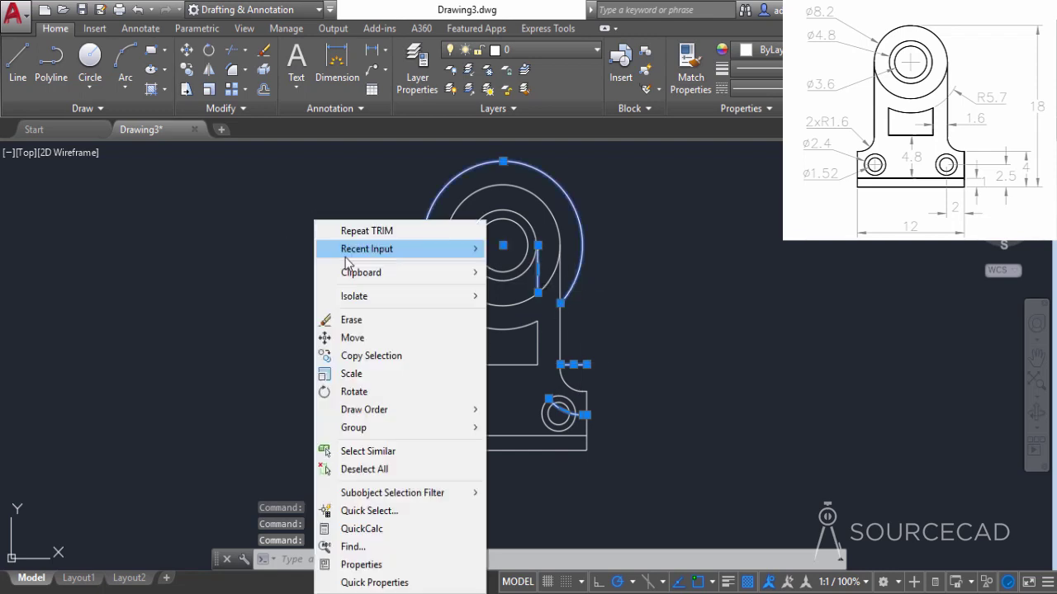
pyautogui.click(376, 319)
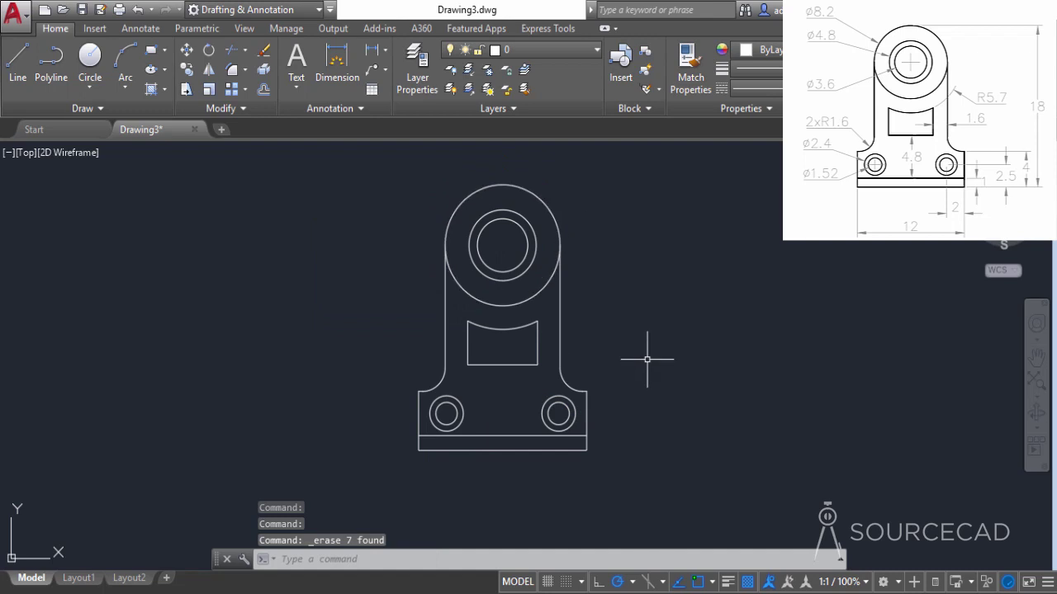